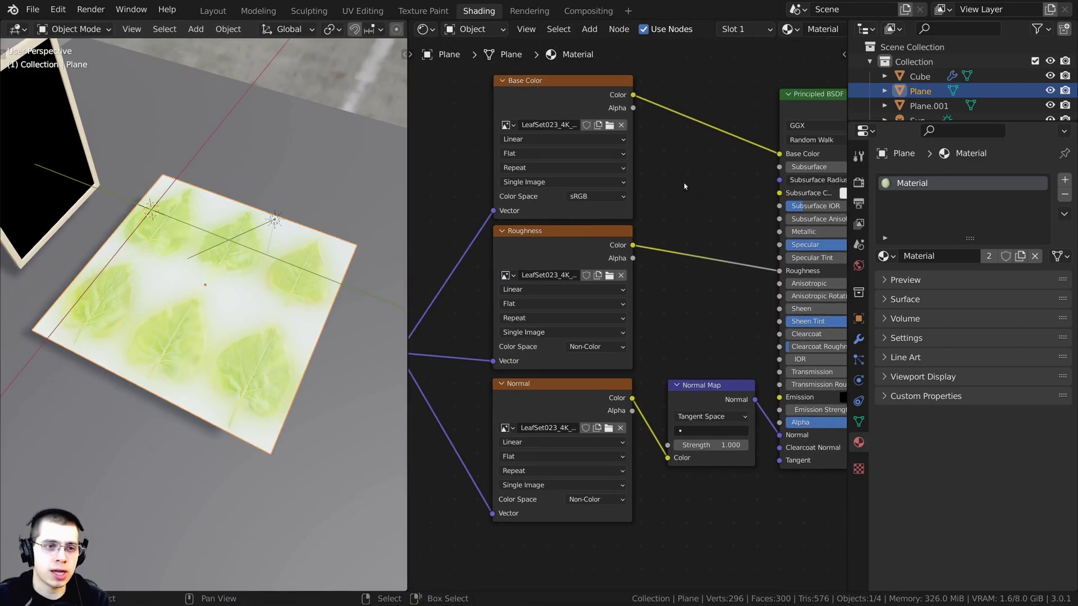
# Step: Add an Image Texture node to the leaf plane's material, placed just below the Normal texture node
pyautogui.scroll(-1, 540, 354)
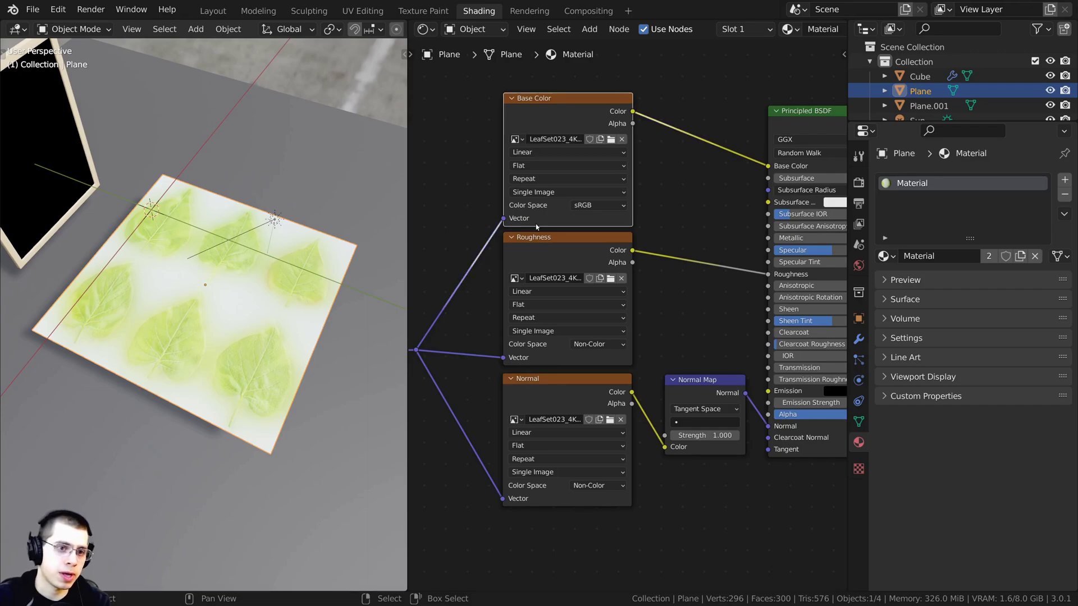
pyautogui.click(537, 335)
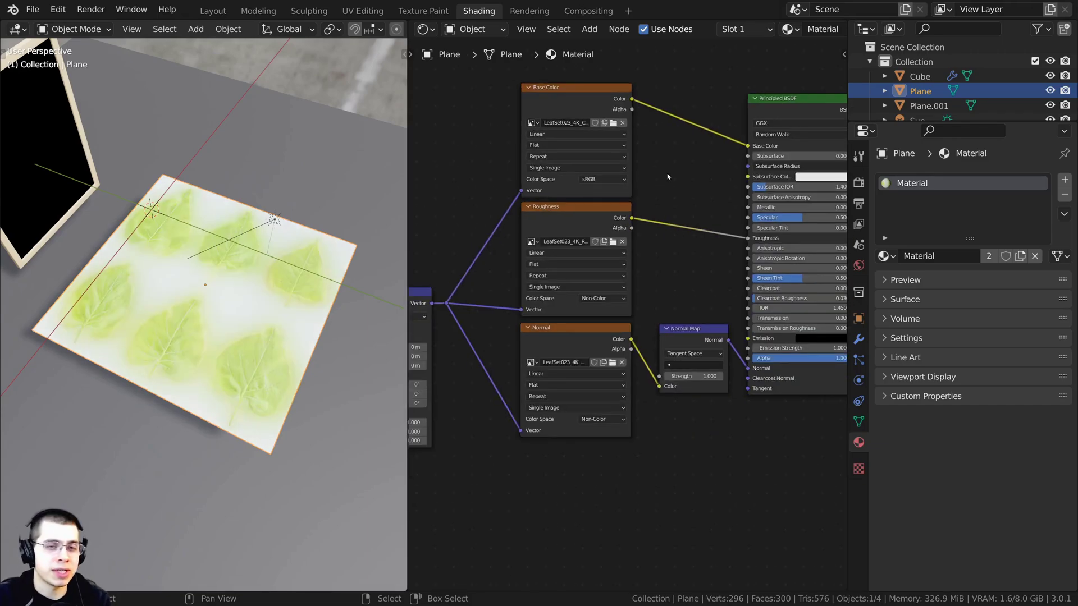
pyautogui.hotkey('shift', 'a')
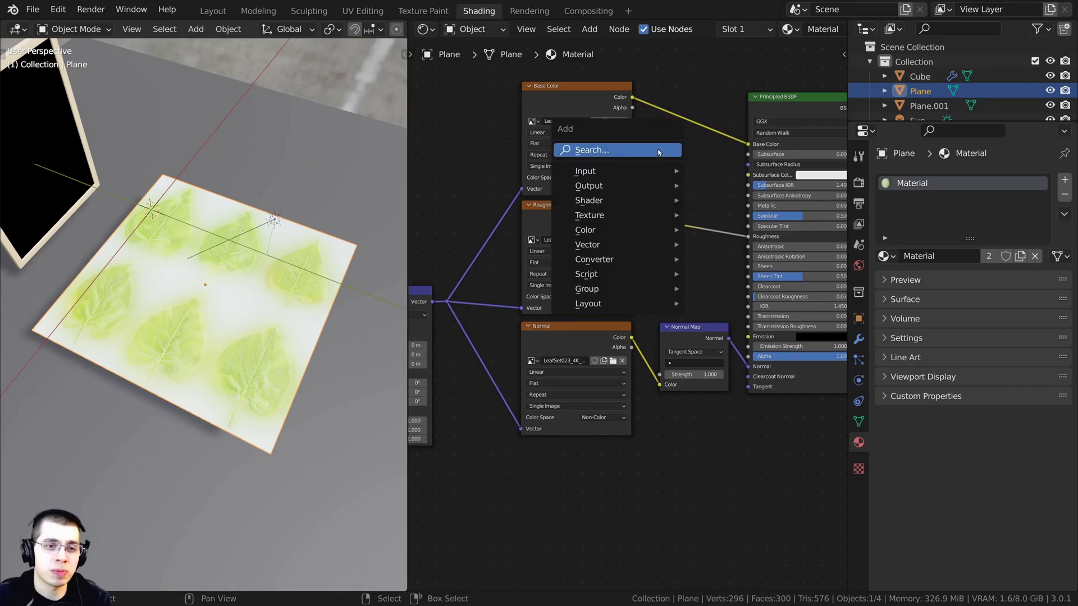
pyautogui.click(658, 151)
pyautogui.write('im')
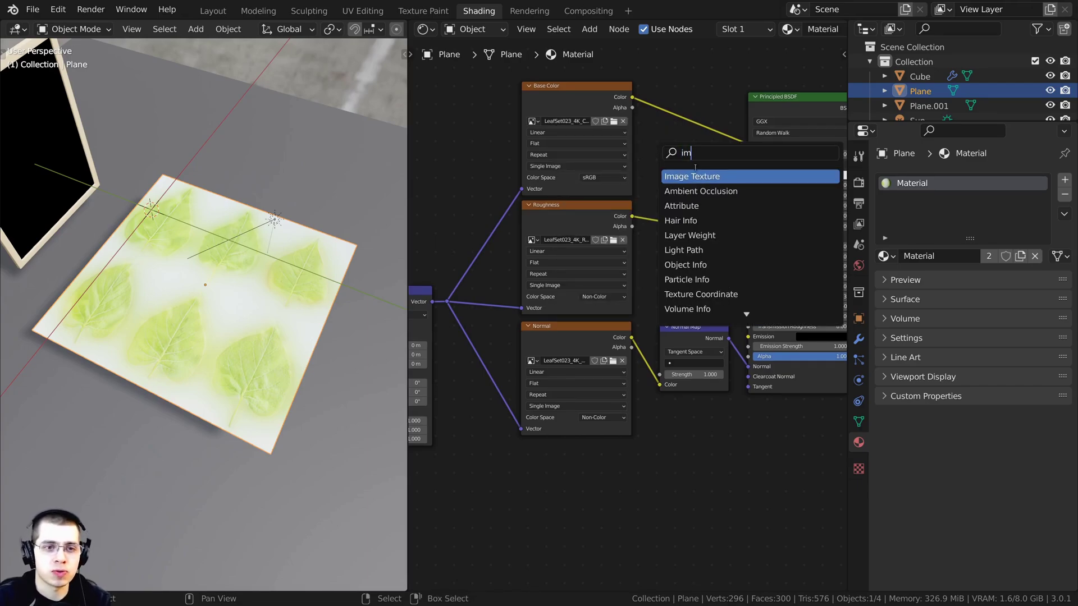
pyautogui.press('Return')
pyautogui.click(552, 456)
pyautogui.moveTo(551, 456); pyautogui.dragTo(622, 303, button='middle')
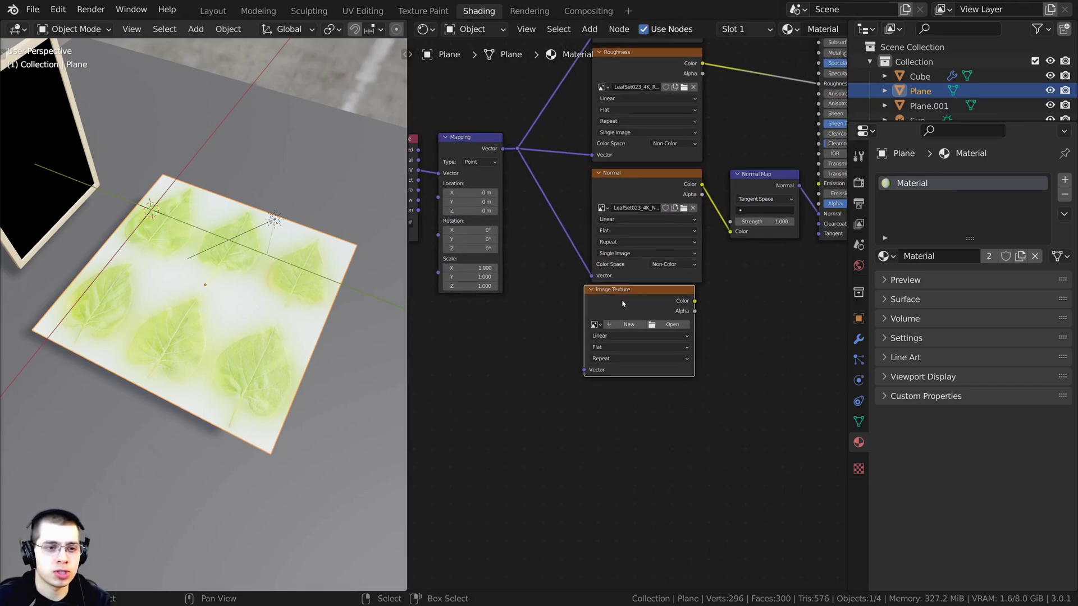
# Step: Feed the mapping vector into the new Image Texture node and load LeafSet023_4K_Opacity.jpg into it
pyautogui.scroll(2, 622, 303)
pyautogui.moveTo(514, 149); pyautogui.dragTo(624, 446)
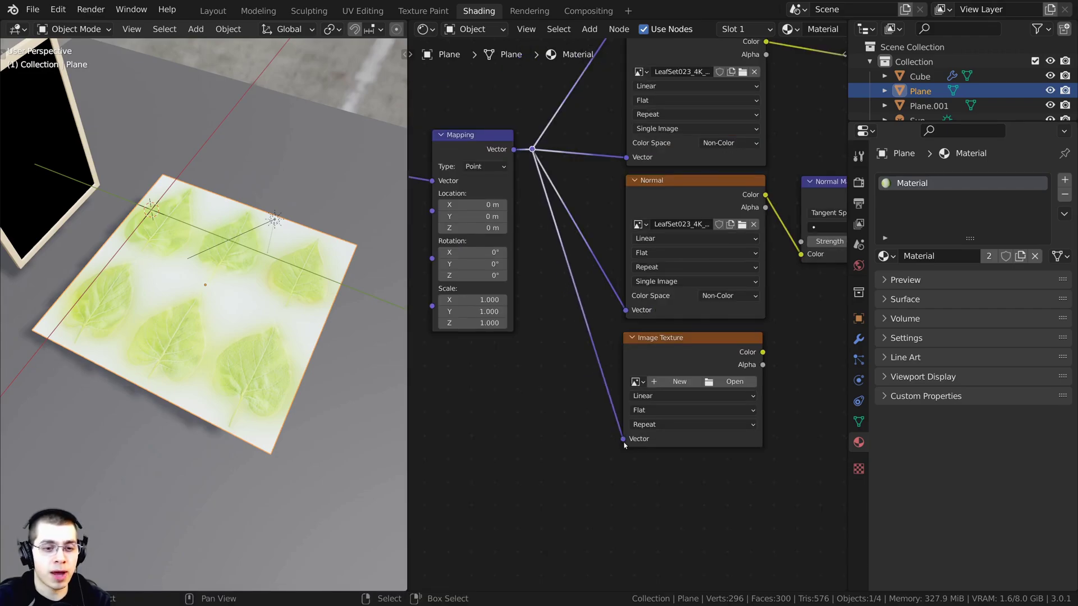
pyautogui.moveTo(772, 397); pyautogui.dragTo(676, 399, button='middle')
pyautogui.scroll(1, 676, 399)
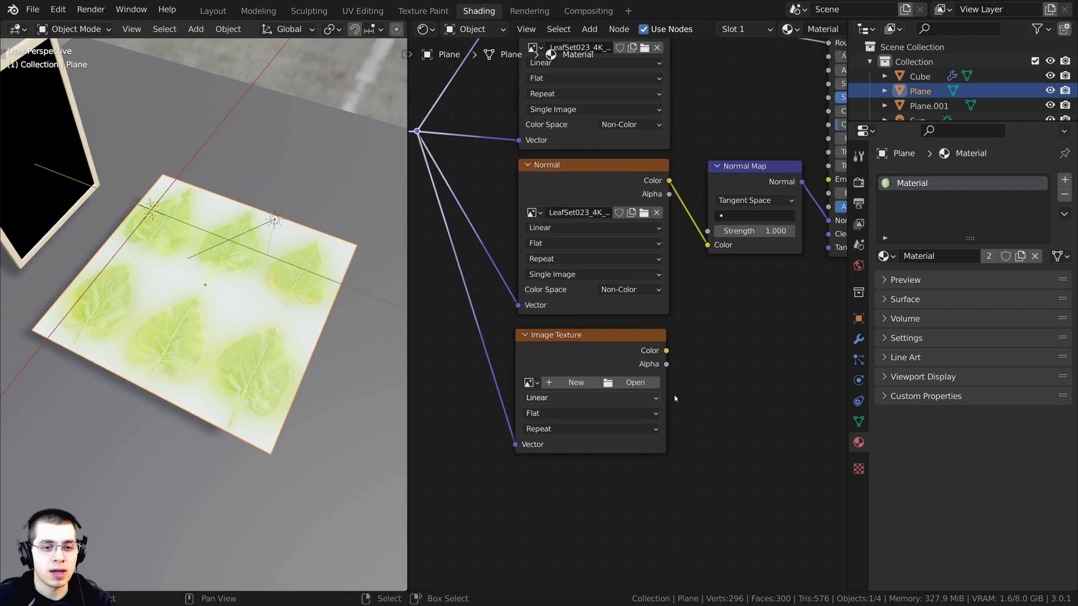
pyautogui.click(635, 384)
pyautogui.click(564, 100)
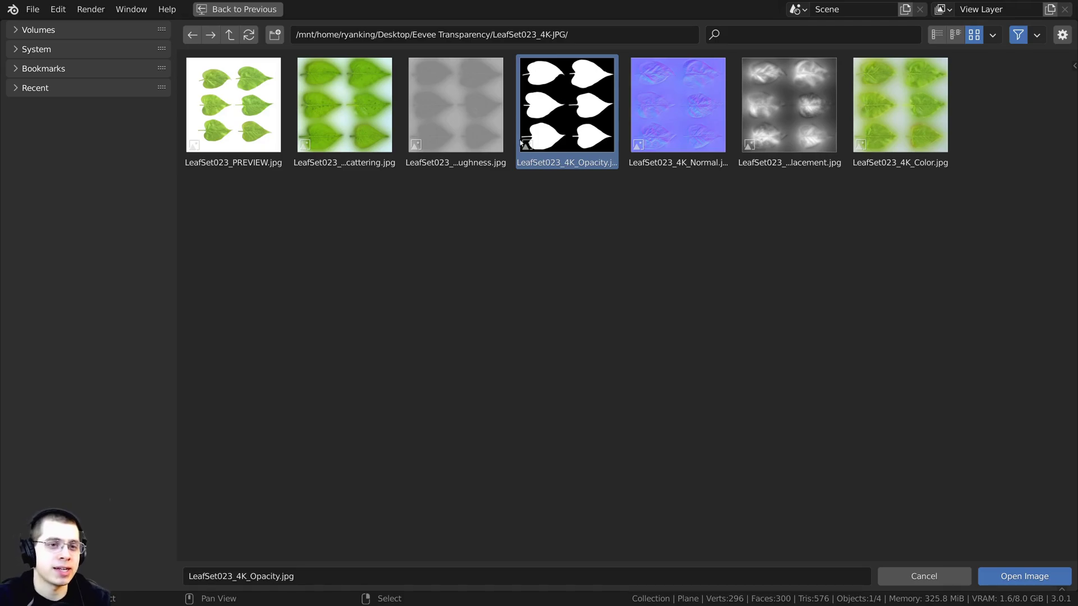
pyautogui.click(1025, 577)
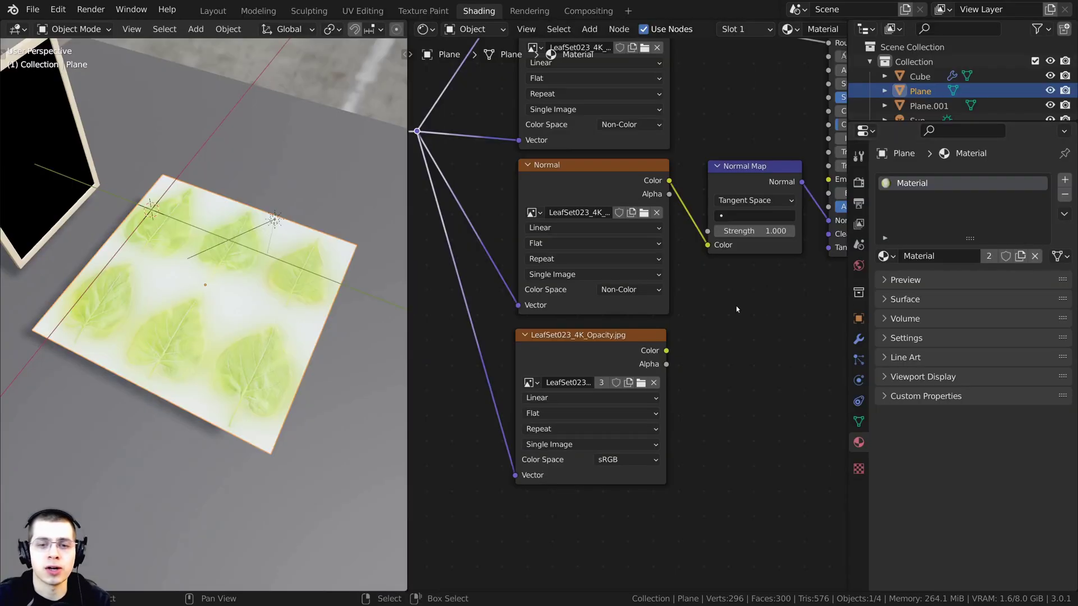
# Step: Connect the opacity texture's Color output to the Alpha input of the Principled BSDF
pyautogui.click(563, 415)
pyautogui.moveTo(597, 427); pyautogui.dragTo(739, 296)
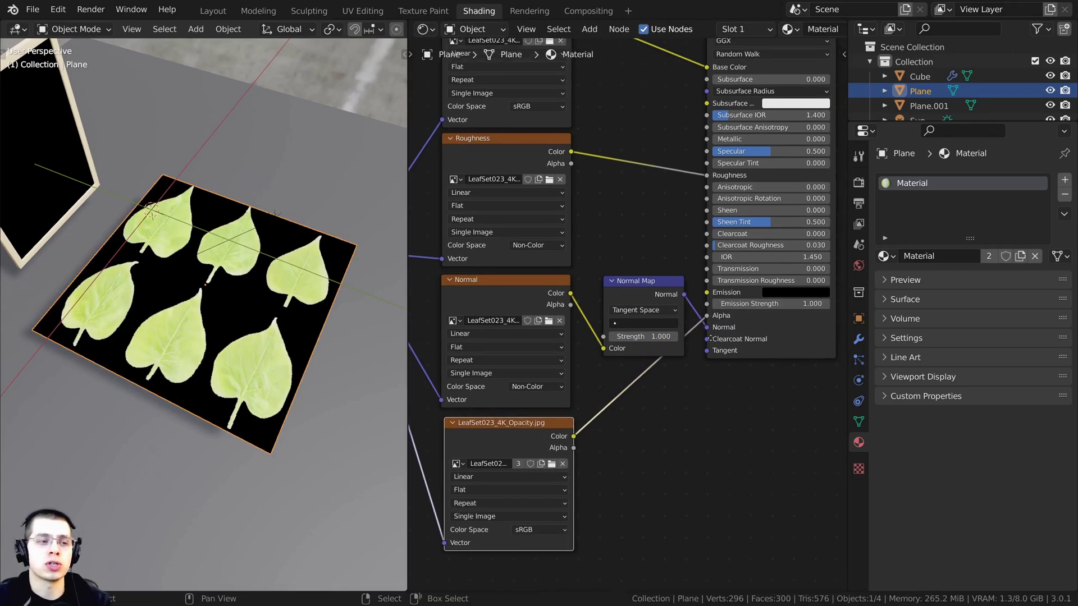
pyautogui.moveTo(314, 337); pyautogui.dragTo(427, 400, button='middle')
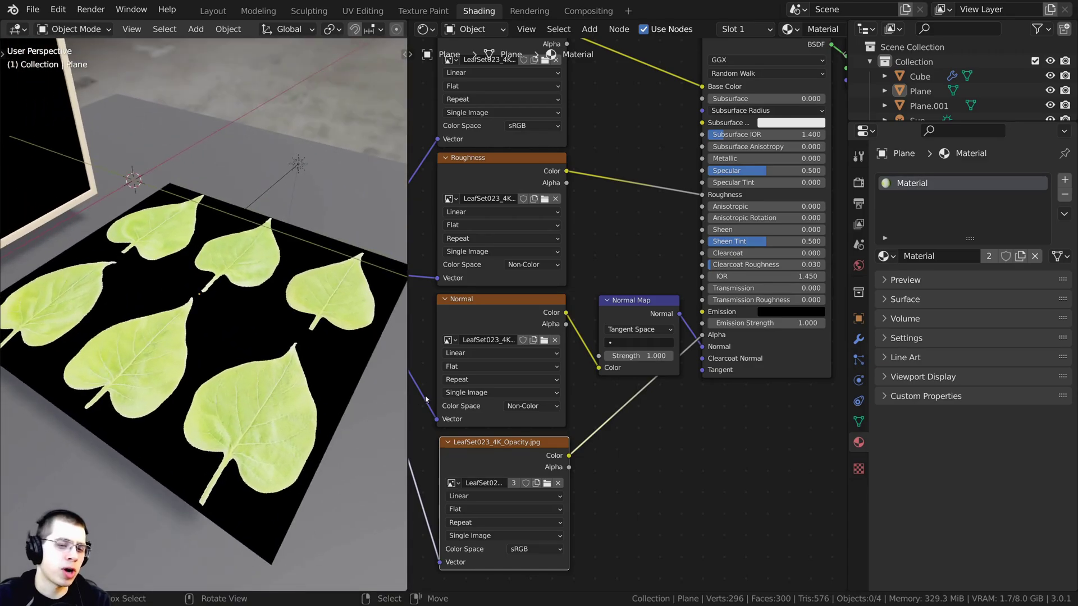
# Step: Set the leaf plane material's blend mode to Alpha Hashed
pyautogui.click(859, 182)
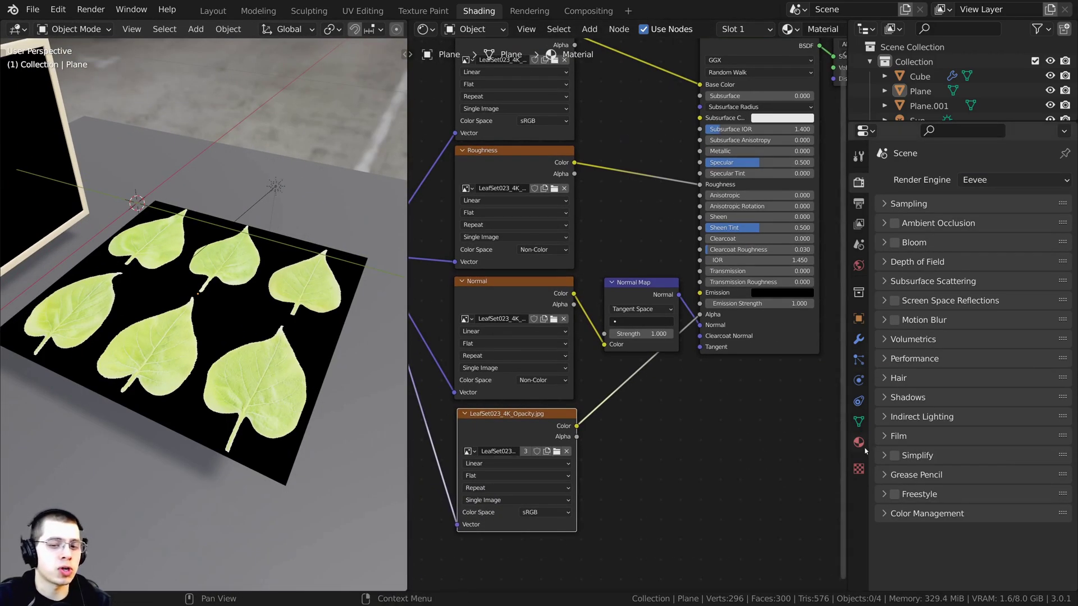
pyautogui.click(860, 443)
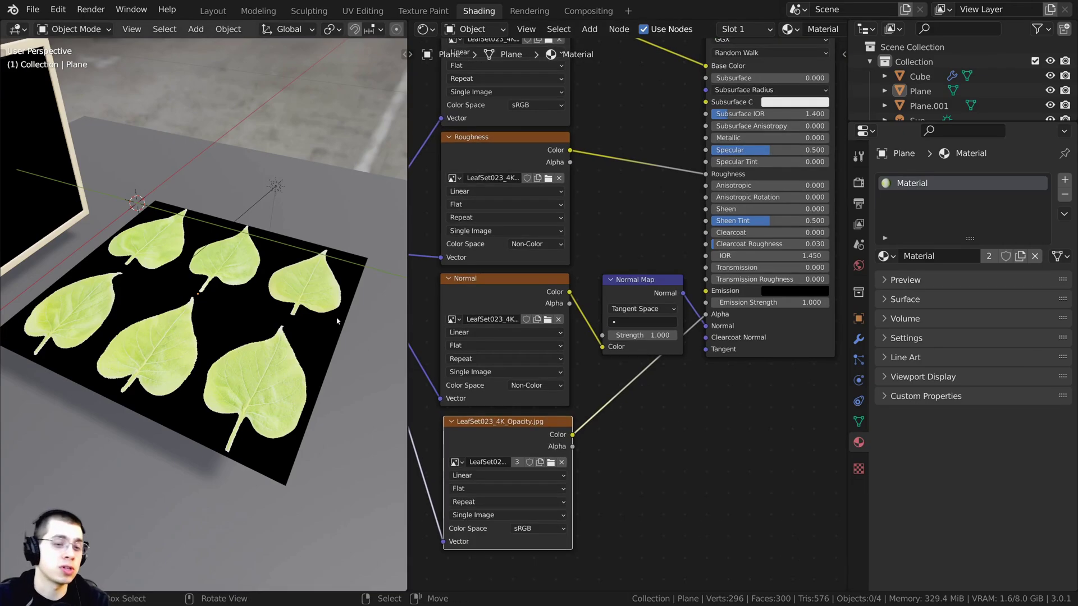
pyautogui.click(337, 284)
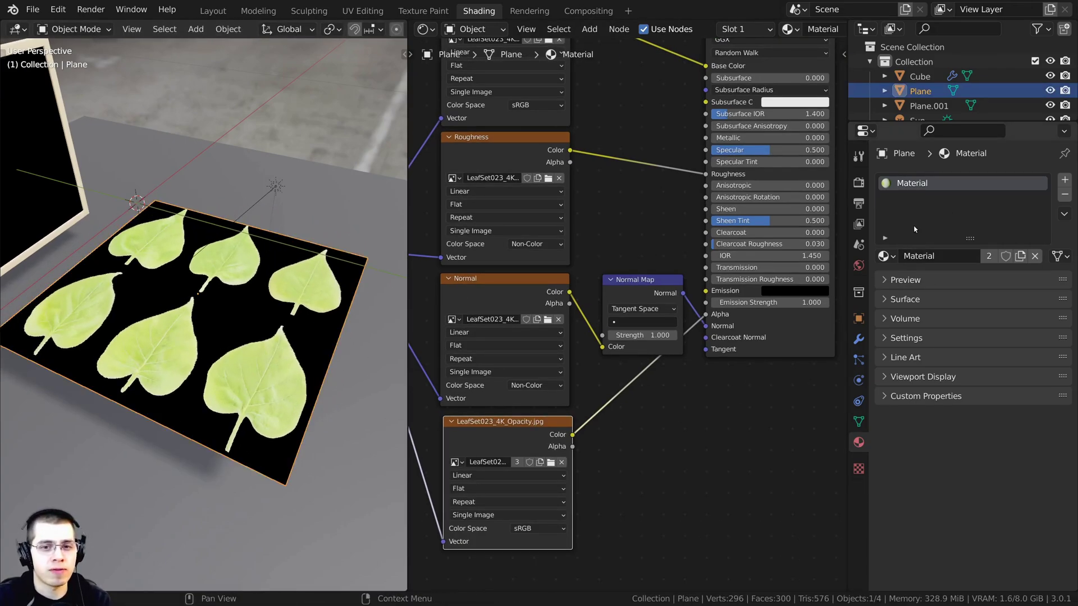
pyautogui.click(887, 338)
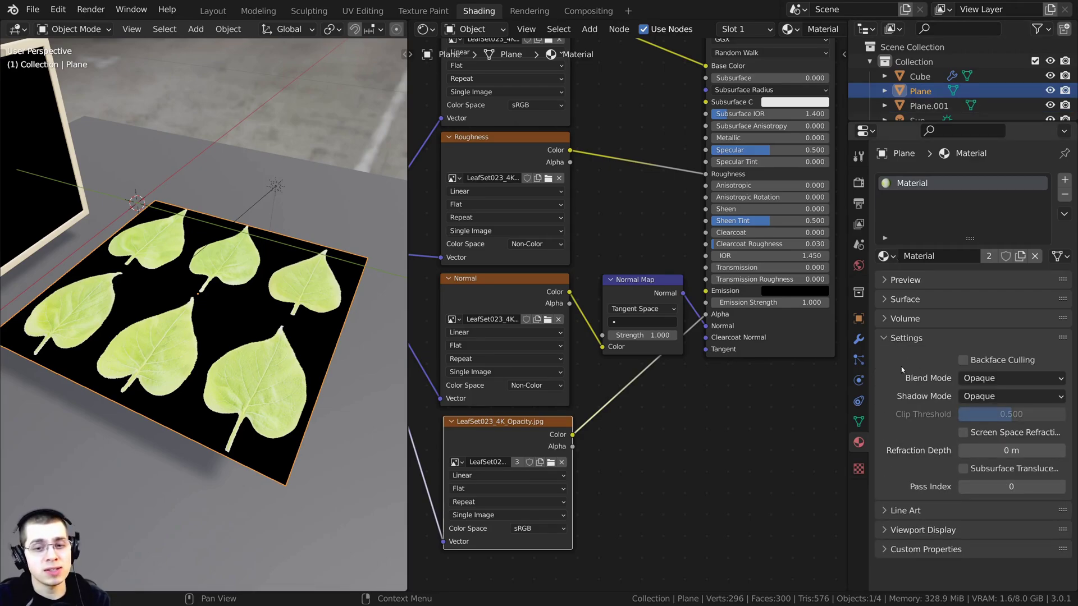
pyautogui.moveTo(337, 371); pyautogui.dragTo(349, 369, button='middle')
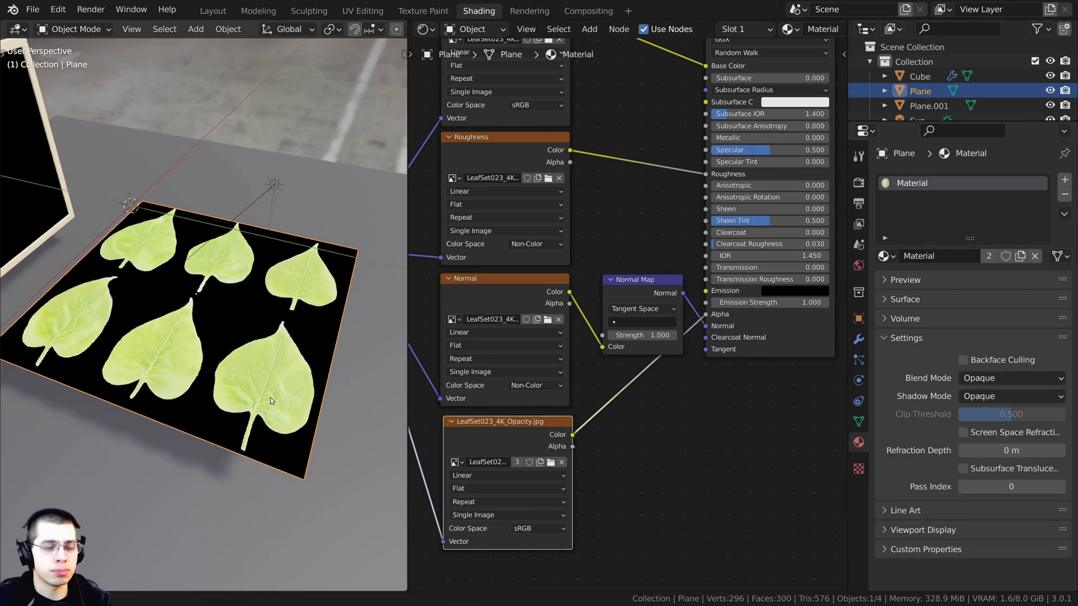
pyautogui.click(978, 380)
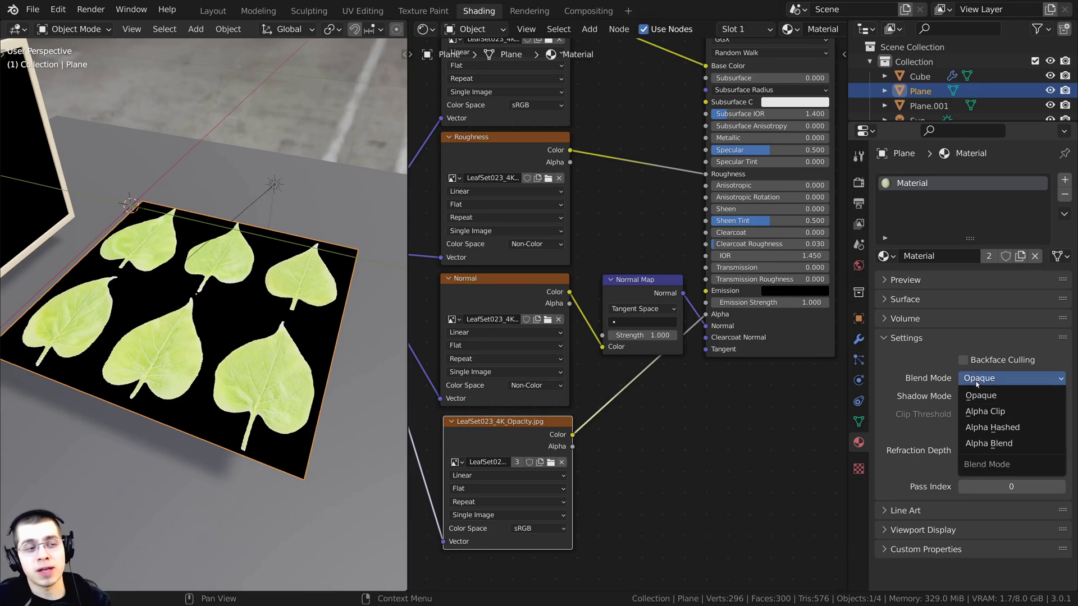
pyautogui.click(989, 430)
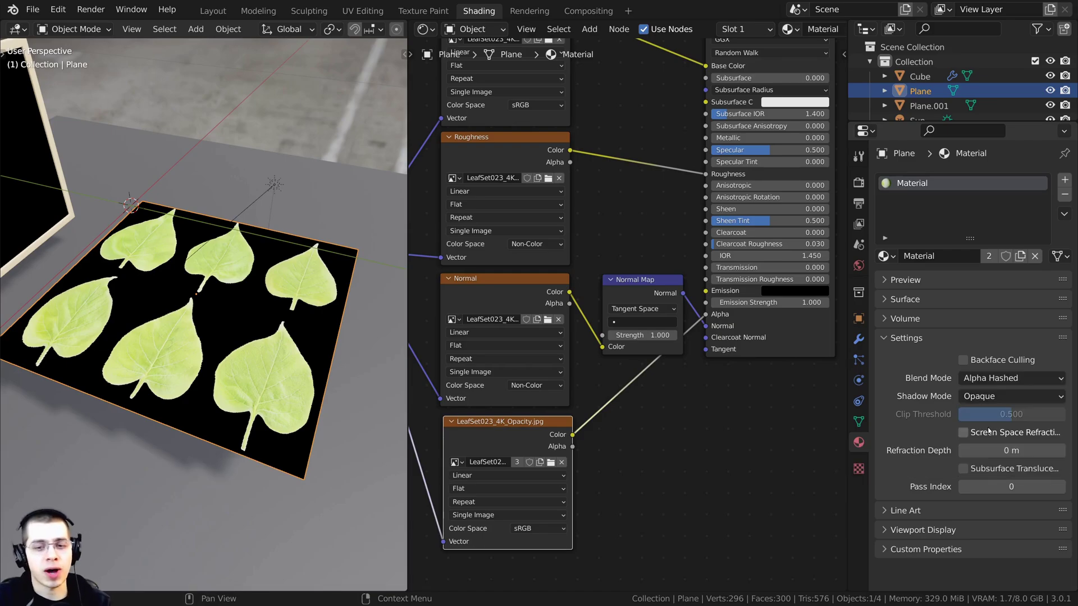
# Step: Examine the leaf plane's transparency and the shadow it casts on the ground from several angles
pyautogui.moveTo(329, 322); pyautogui.dragTo(246, 379, button='middle')
pyautogui.hotkey('alt', 'a')
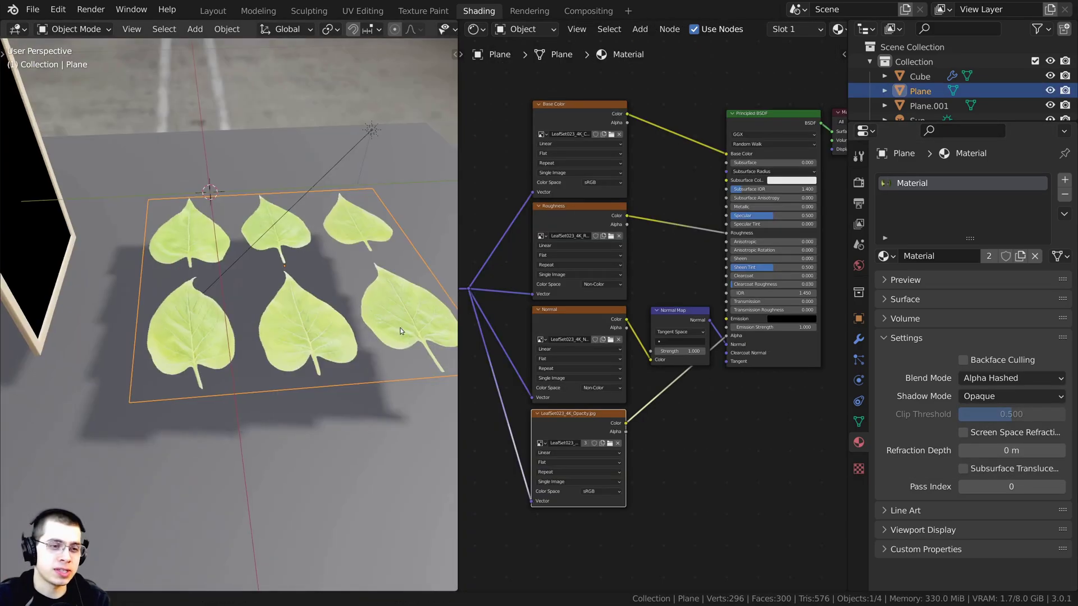
pyautogui.moveTo(314, 348); pyautogui.dragTo(203, 342, button='middle')
pyautogui.moveTo(318, 333); pyautogui.dragTo(204, 346, button='middle')
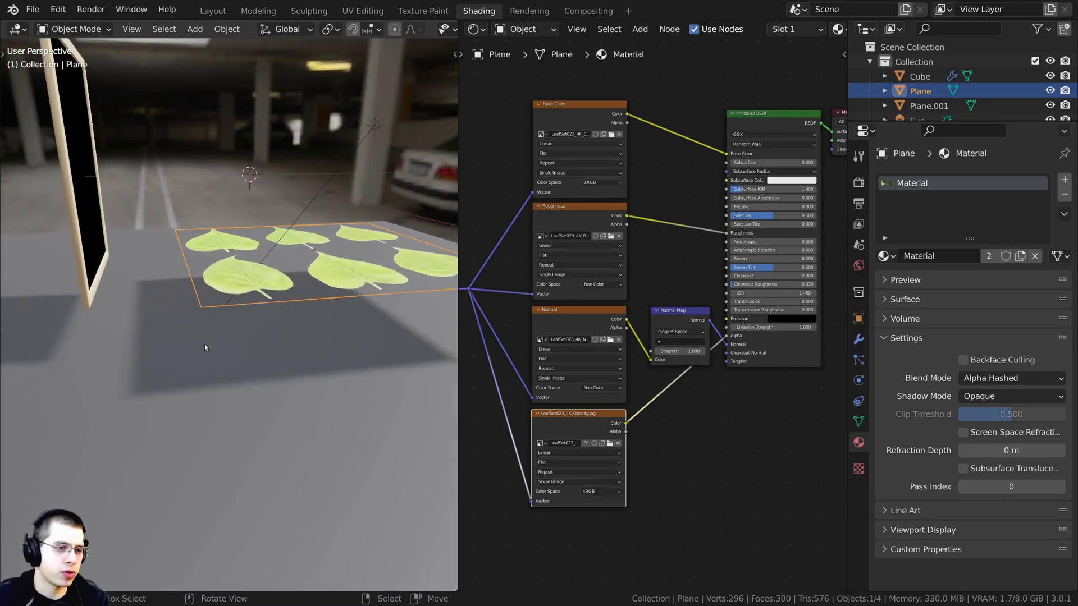
pyautogui.hotkey('alt', 'a')
pyautogui.scroll(-4, 292, 255)
pyautogui.click(303, 240)
pyautogui.scroll(3, 375, 128)
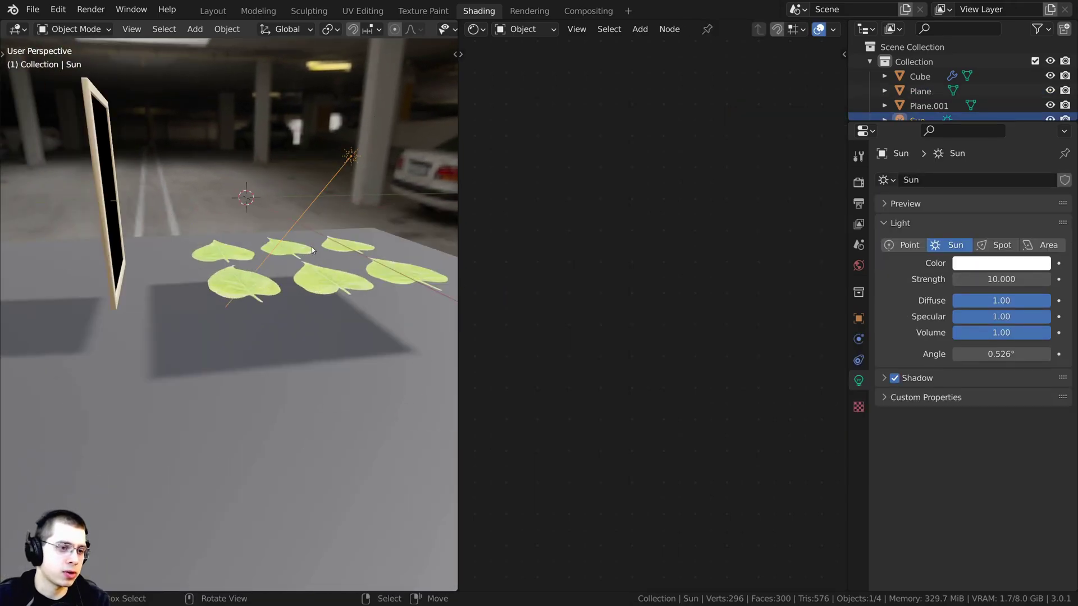
pyautogui.moveTo(312, 251); pyautogui.dragTo(299, 299, button='middle')
pyautogui.click(299, 298)
pyautogui.scroll(3, 299, 299)
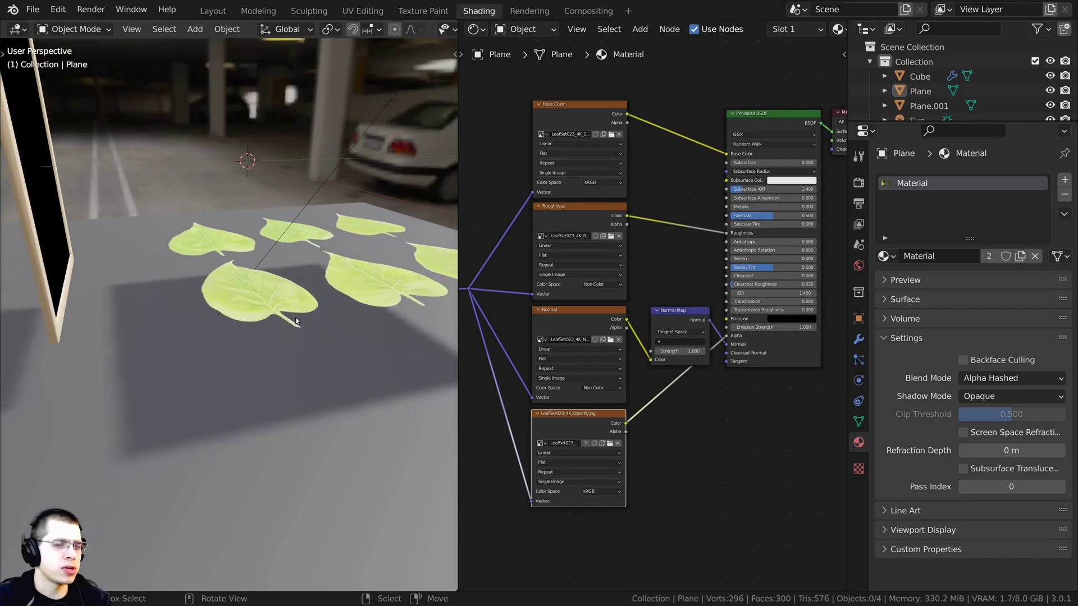
# Step: Set the leaf material's shadow mode to Alpha Hashed
pyautogui.moveTo(263, 356); pyautogui.dragTo(323, 401, button='middle')
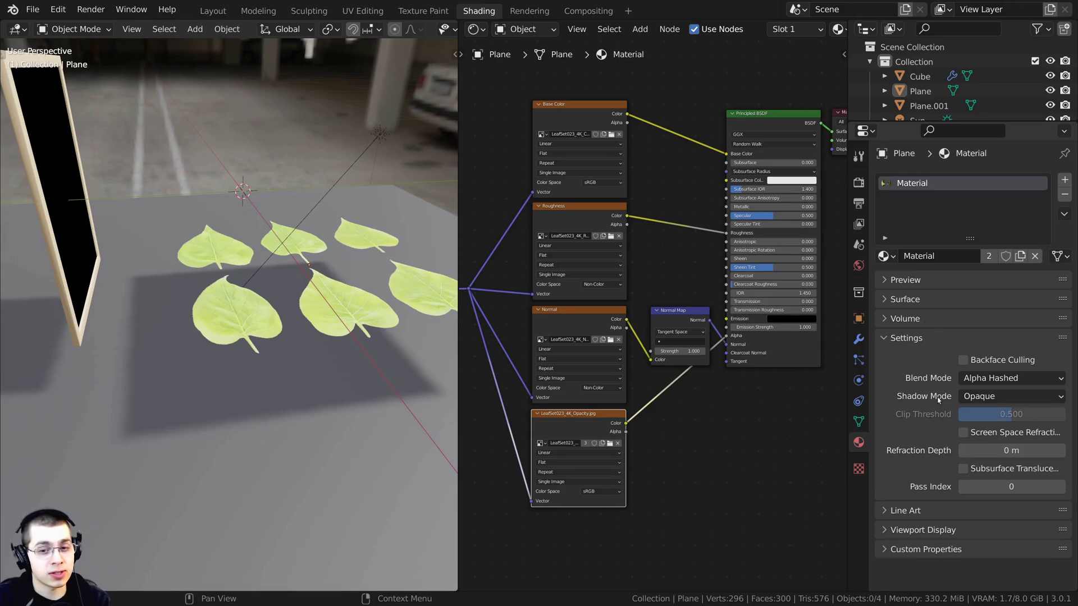
pyautogui.click(980, 398)
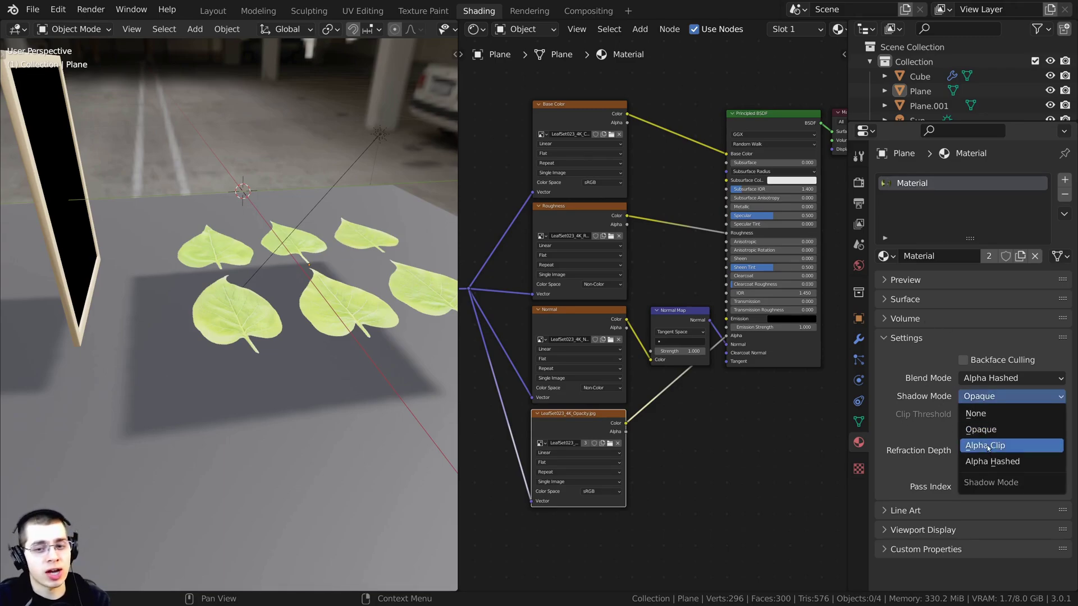
pyautogui.click(993, 461)
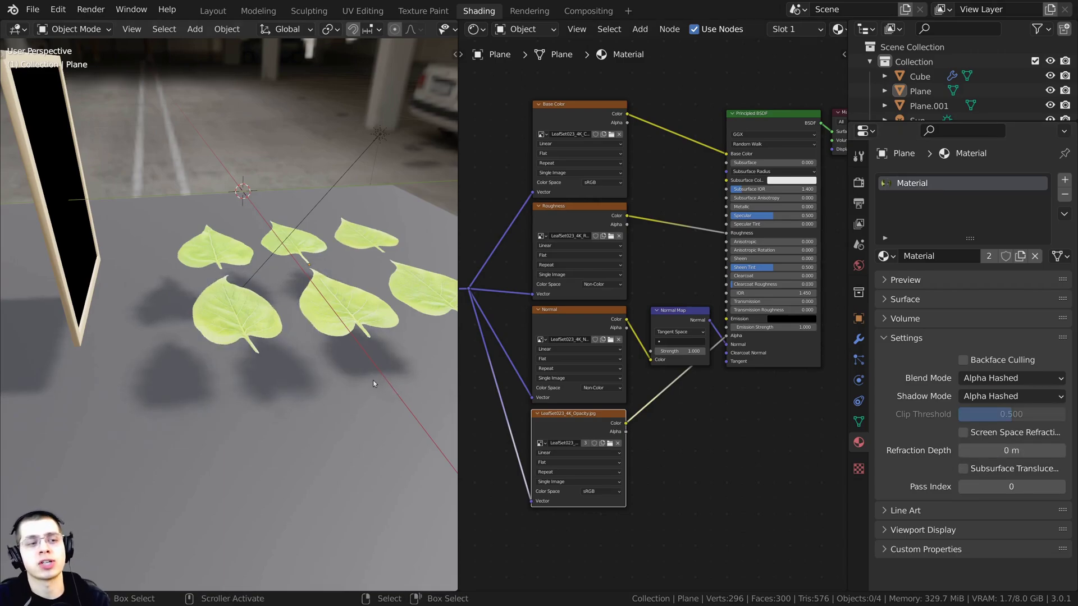
# Step: Try rotating the sun light to check how the leaf shadows react
pyautogui.moveTo(373, 379); pyautogui.dragTo(288, 244, button='middle')
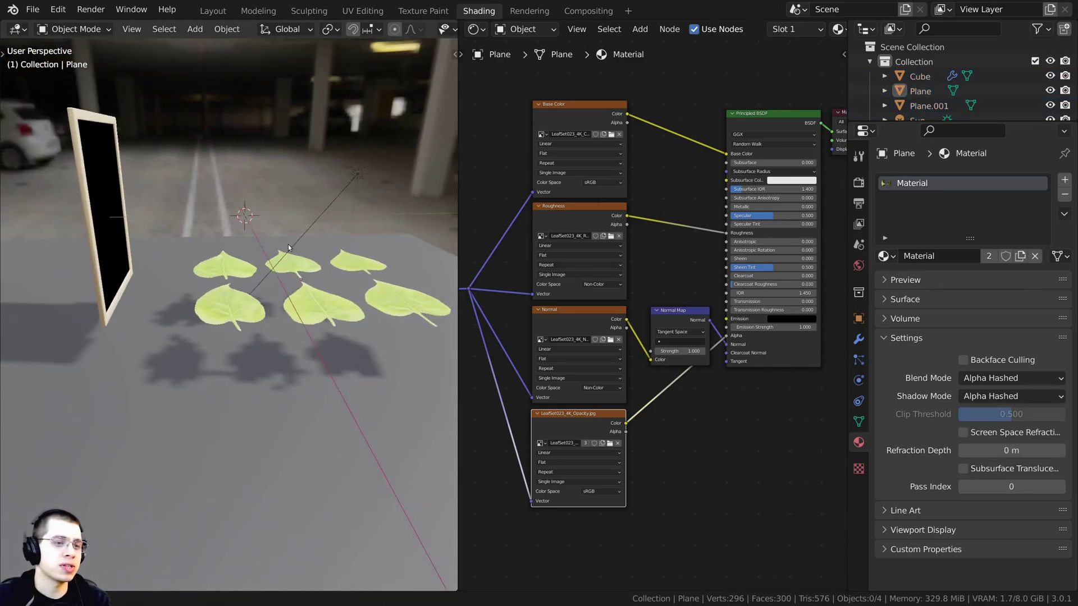
pyautogui.click(357, 174)
pyautogui.press('r')
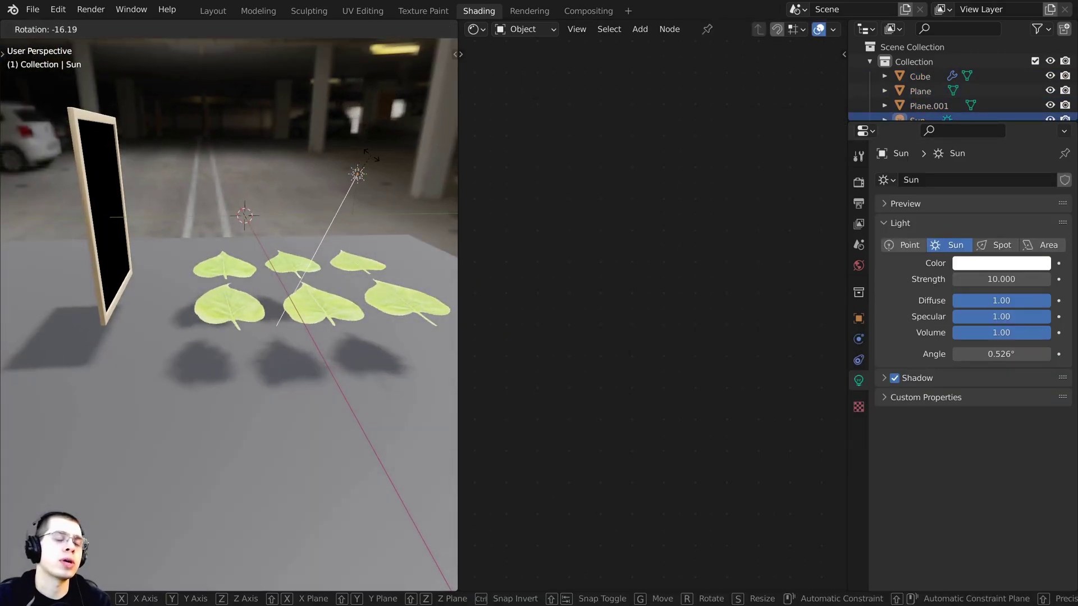
pyautogui.click(275, 293)
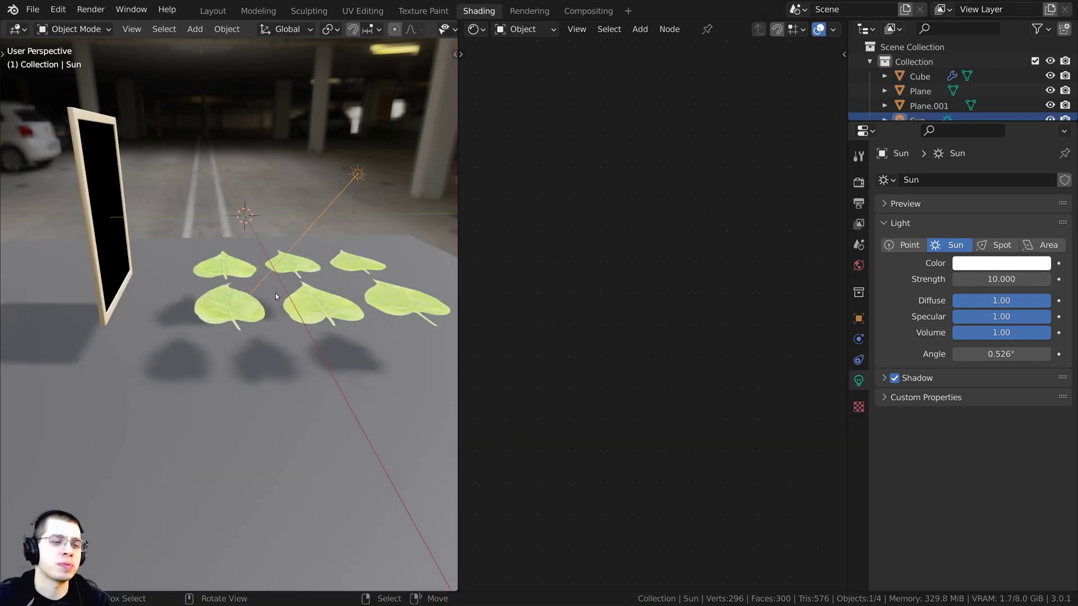
# Step: Select the framed window object and bring up the shader nodes of its pane material, Material.002
pyautogui.moveTo(275, 293); pyautogui.dragTo(375, 389, button='middle')
pyautogui.moveTo(376, 390); pyautogui.dragTo(388, 392, button='middle')
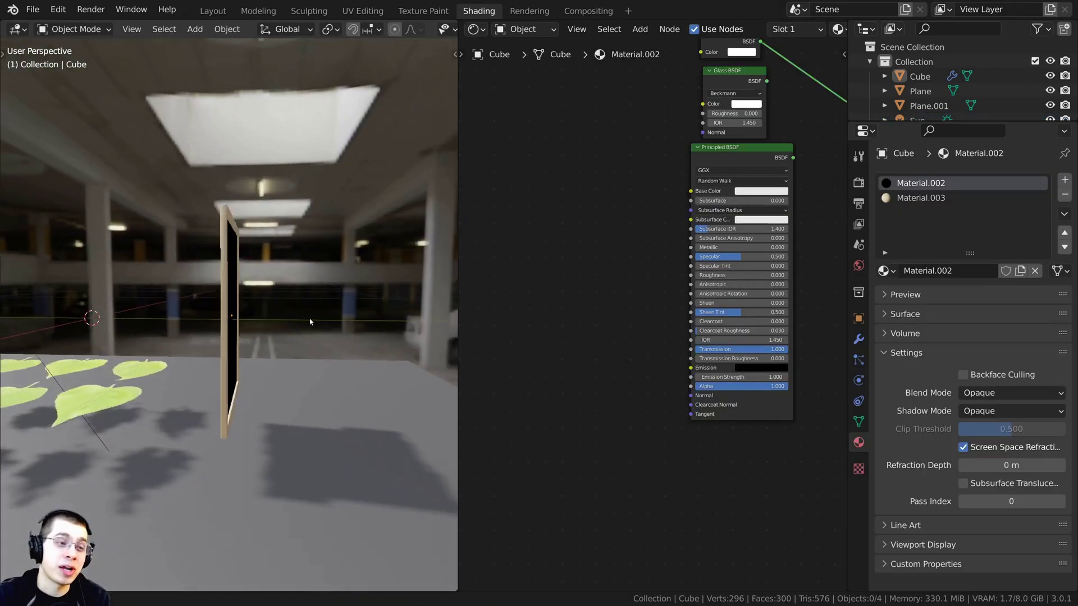
pyautogui.moveTo(310, 322); pyautogui.dragTo(107, 311, button='middle')
pyautogui.click(186, 308)
pyautogui.scroll(-1, 758, 196)
pyautogui.moveTo(772, 191); pyautogui.dragTo(652, 323, button='middle')
pyautogui.scroll(3, 651, 317)
pyautogui.scroll(3, 561, 151)
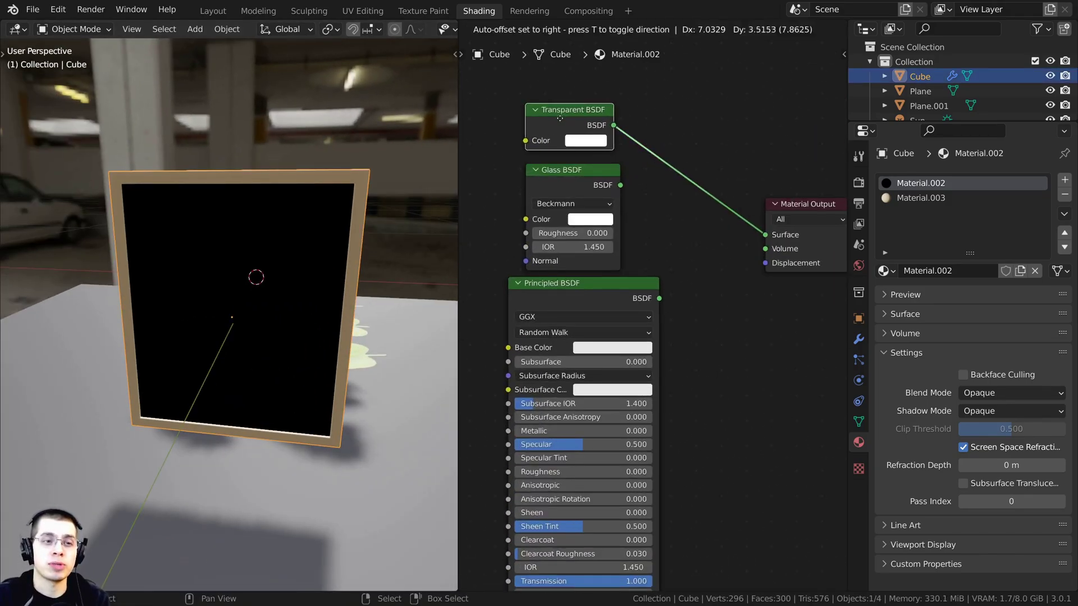
# Step: Set the blend mode of the window pane's Material.002 to Alpha Hashed and inspect the leaves through it
pyautogui.moveTo(197, 306); pyautogui.dragTo(141, 304, button='middle')
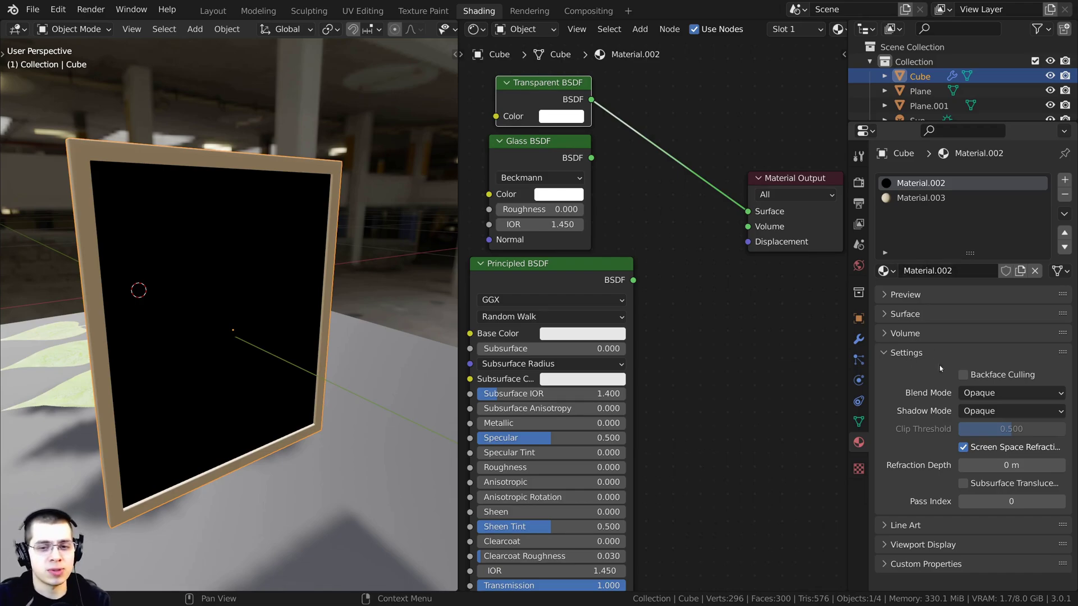
pyautogui.click(979, 395)
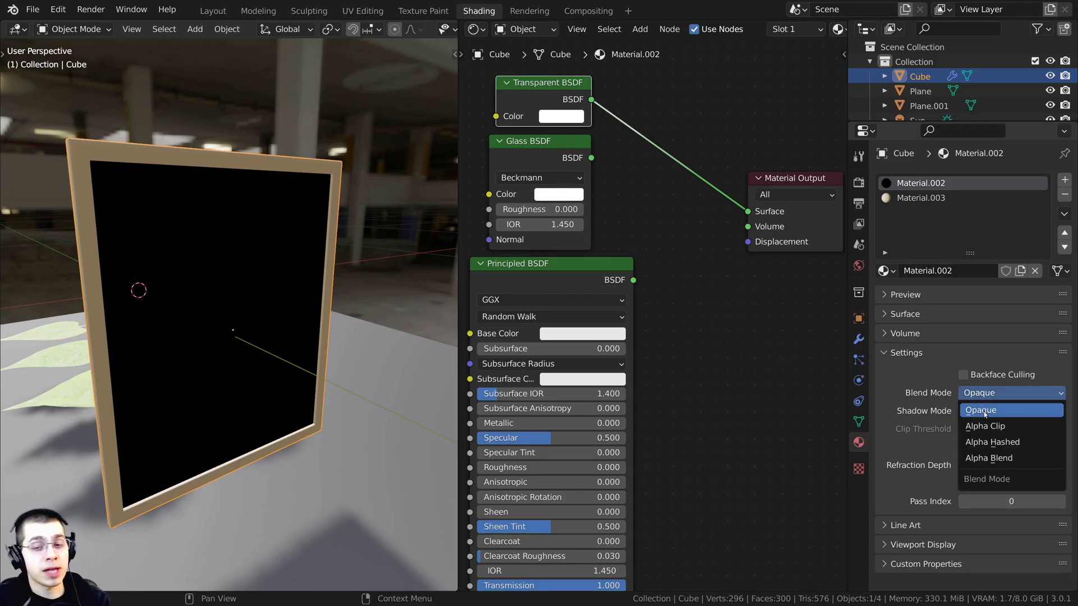
pyautogui.click(993, 443)
pyautogui.moveTo(225, 281); pyautogui.dragTo(245, 265, button='middle')
pyautogui.hotkey('alt', 'a')
pyautogui.scroll(-1, 257, 252)
pyautogui.scroll(1, 245, 265)
pyautogui.scroll(-4, 707, 281)
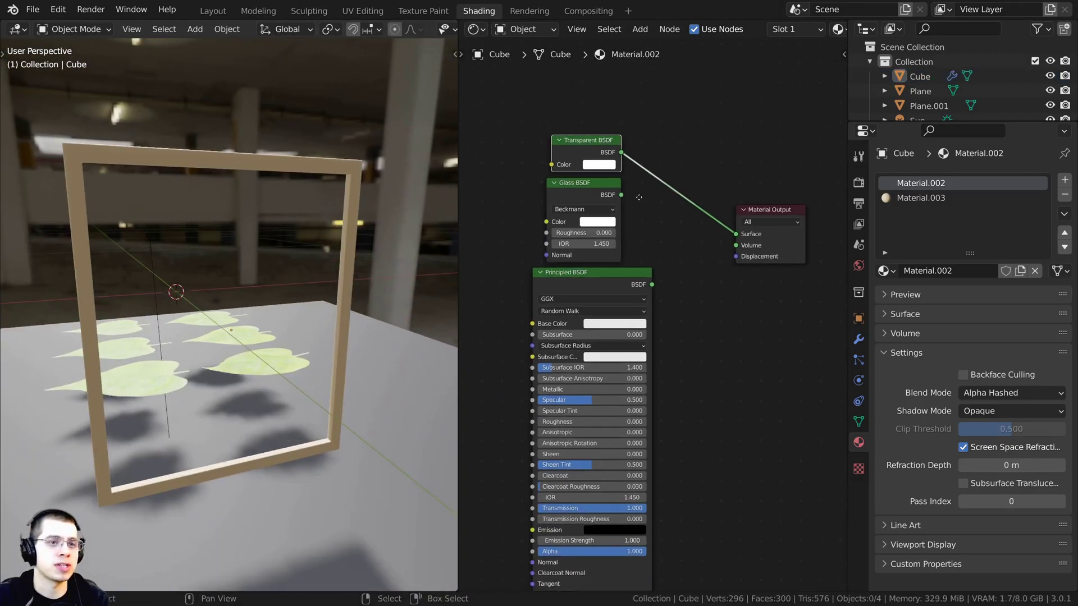
# Step: Replace the Transparent BSDF with the Glass BSDF as the pane material's surface shader and inspect the glass
pyautogui.scroll(1, 640, 314)
pyautogui.rightClick(316, 157)
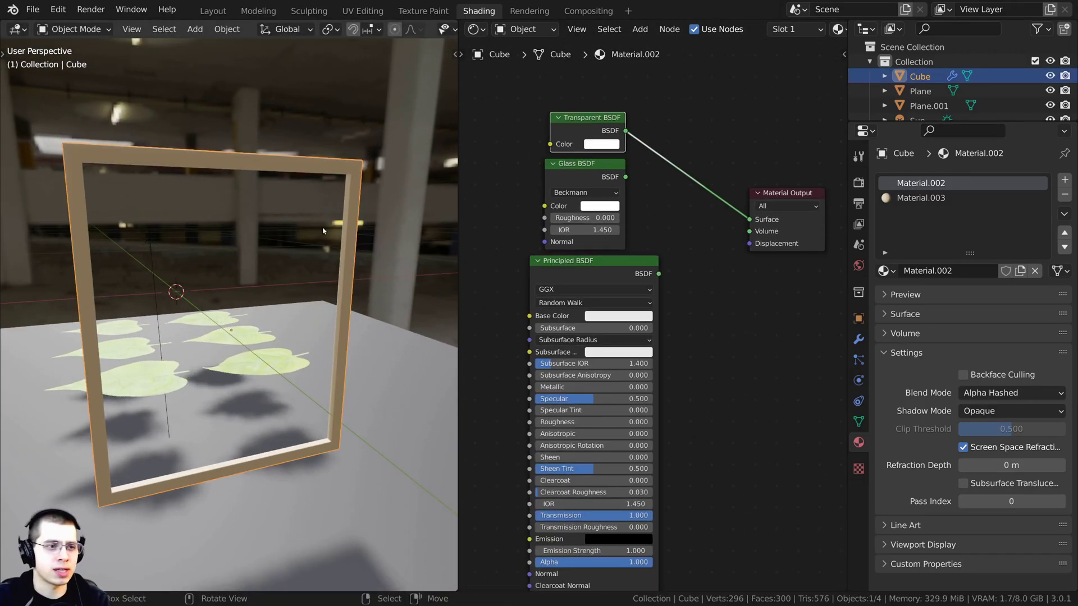
pyautogui.moveTo(325, 232)
pyautogui.mouseDown(button='middle')
pyautogui.moveTo(370, 214)
pyautogui.moveTo(318, 228)
pyautogui.mouseUp(button='middle')
pyautogui.scroll(2, 568, 171)
pyautogui.moveTo(590, 152); pyautogui.dragTo(766, 206)
pyautogui.scroll(-1, 766, 206)
pyautogui.moveTo(241, 382); pyautogui.dragTo(239, 230, button='middle')
pyautogui.scroll(-4, 161, 192)
pyautogui.scroll(2, 301, 342)
pyautogui.moveTo(301, 342); pyautogui.dragTo(320, 358, button='middle')
pyautogui.scroll(1, 322, 359)
pyautogui.scroll(-1, 694, 255)
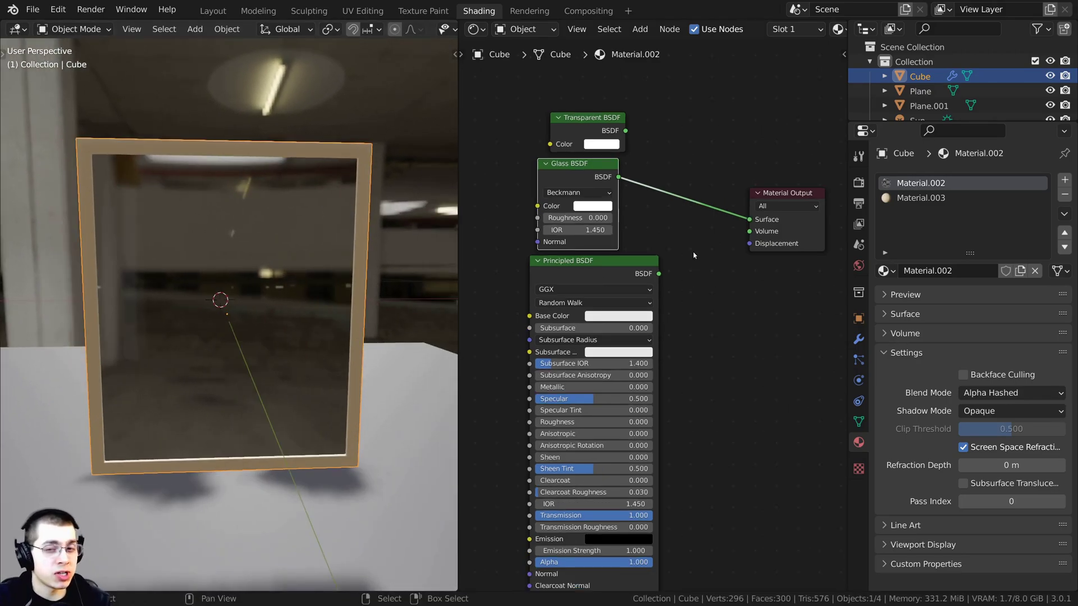
# Step: Enable Screen Space Reflections with Refraction in the Eevee render settings and inspect the leaves through the glass pane
pyautogui.moveTo(273, 311)
pyautogui.mouseDown(button='middle')
pyautogui.moveTo(298, 333)
pyautogui.moveTo(263, 325)
pyautogui.mouseUp(button='middle')
pyautogui.scroll(2, 604, 275)
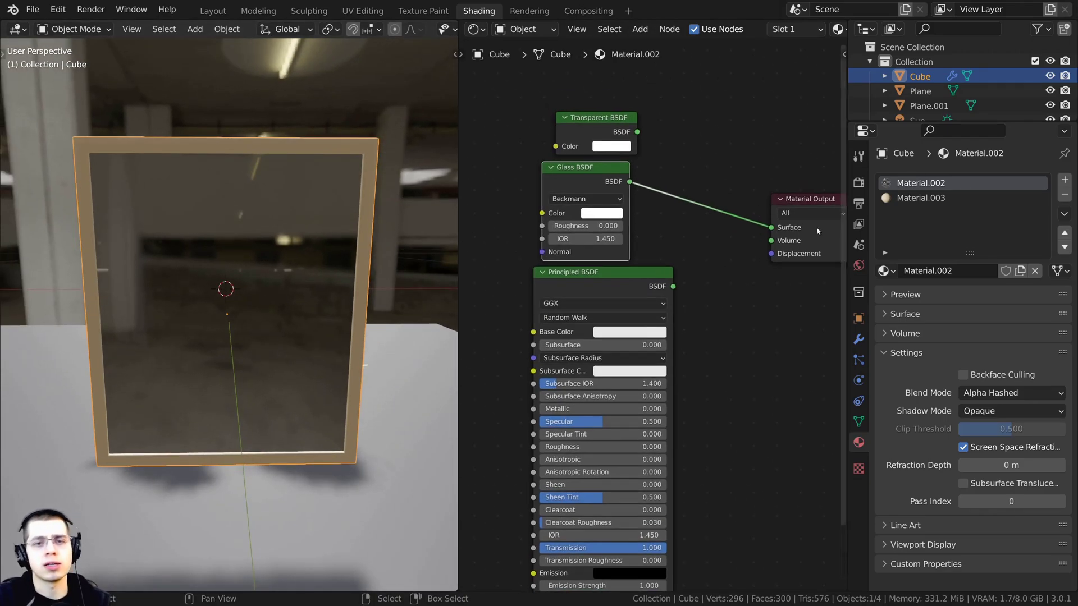
pyautogui.click(859, 183)
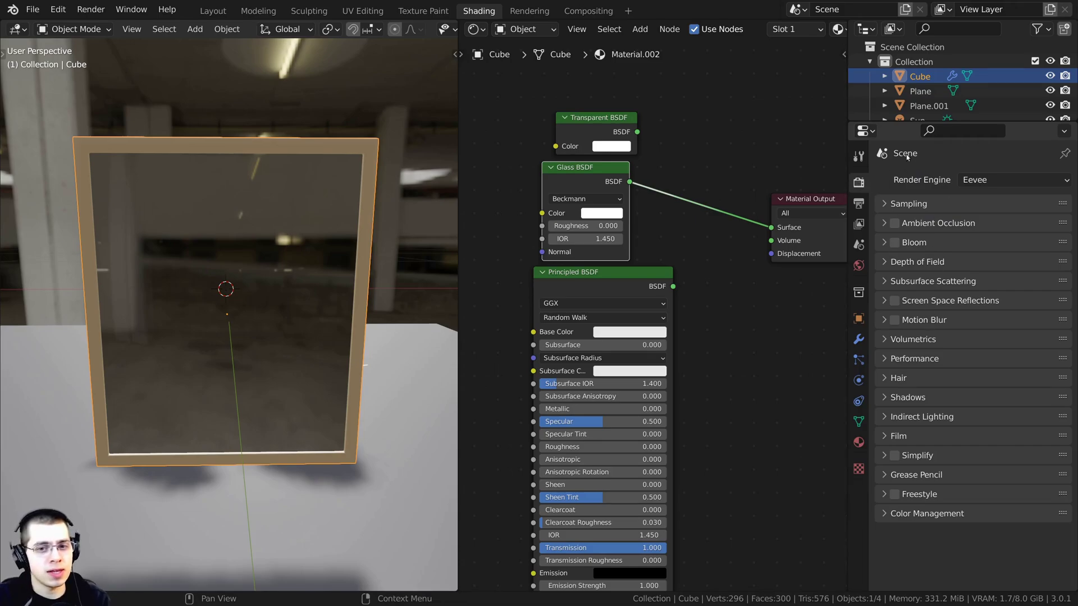
pyautogui.click(895, 301)
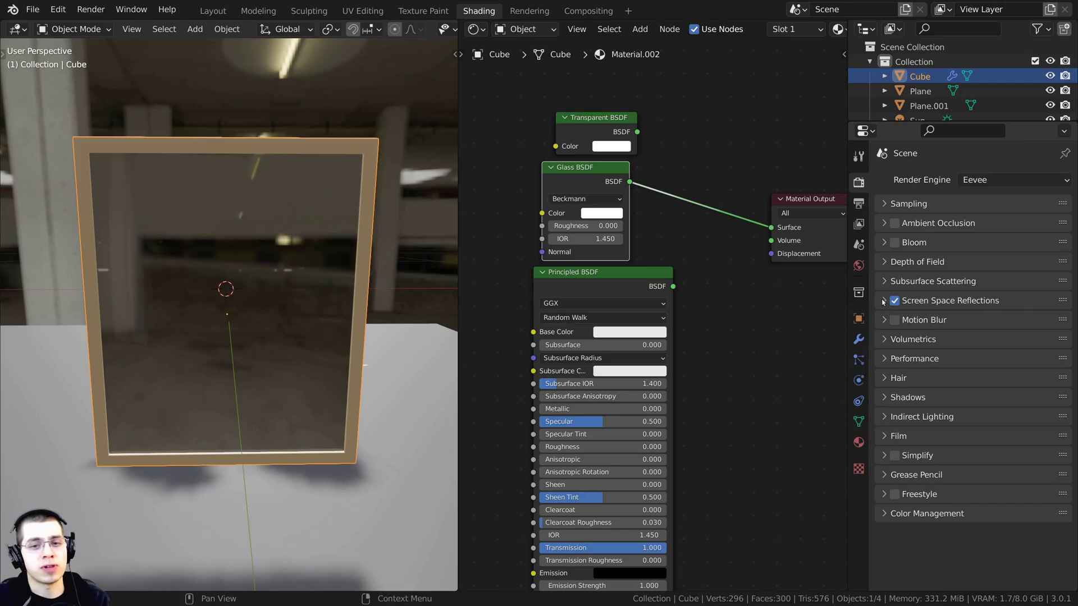
pyautogui.click(883, 301)
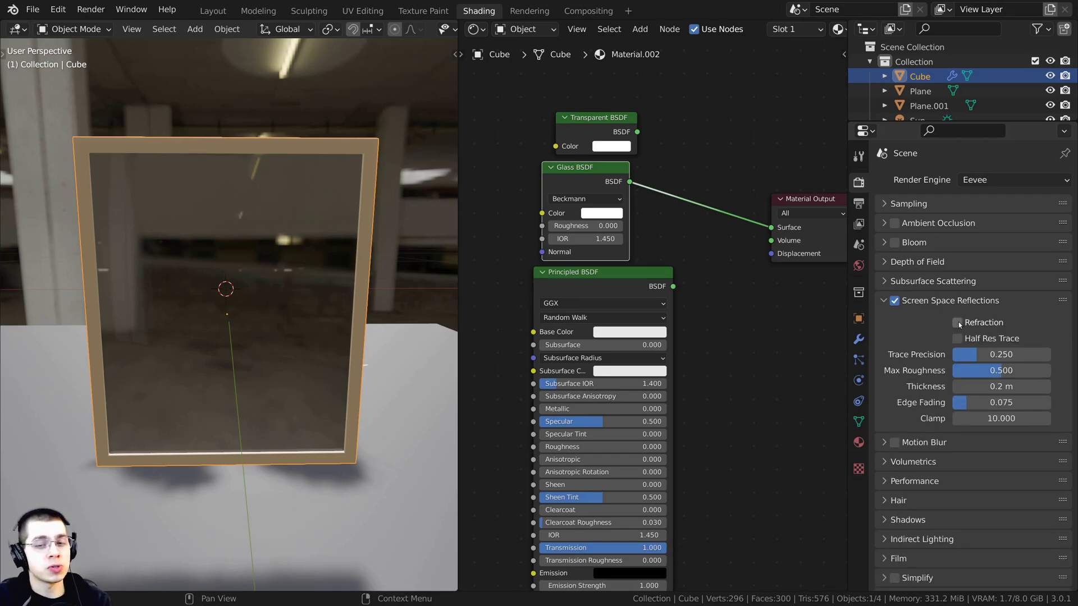
pyautogui.click(958, 323)
pyautogui.moveTo(315, 320); pyautogui.dragTo(322, 374, button='middle')
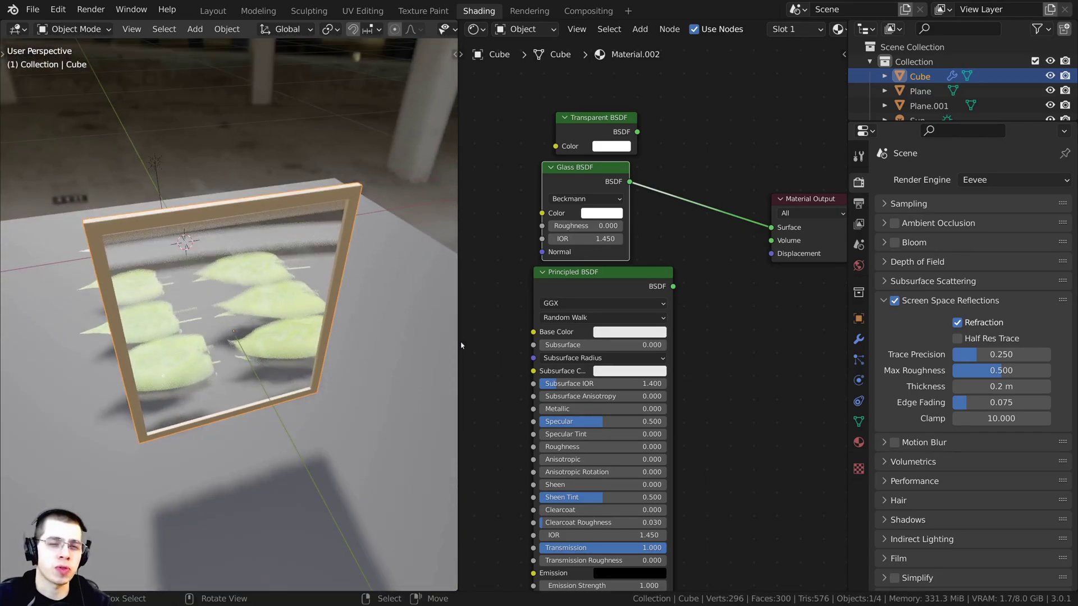
# Step: Examine the Principled BSDF's settings in Material.002, including its Roughness, IOR and Transmission values
pyautogui.scroll(2, 694, 262)
pyautogui.moveTo(694, 262); pyautogui.dragTo(676, 259)
pyautogui.moveTo(631, 251); pyautogui.dragTo(635, 85, button='middle')
pyautogui.scroll(-3, 573, 142)
pyautogui.scroll(2, 616, 127)
pyautogui.scroll(-2, 638, 126)
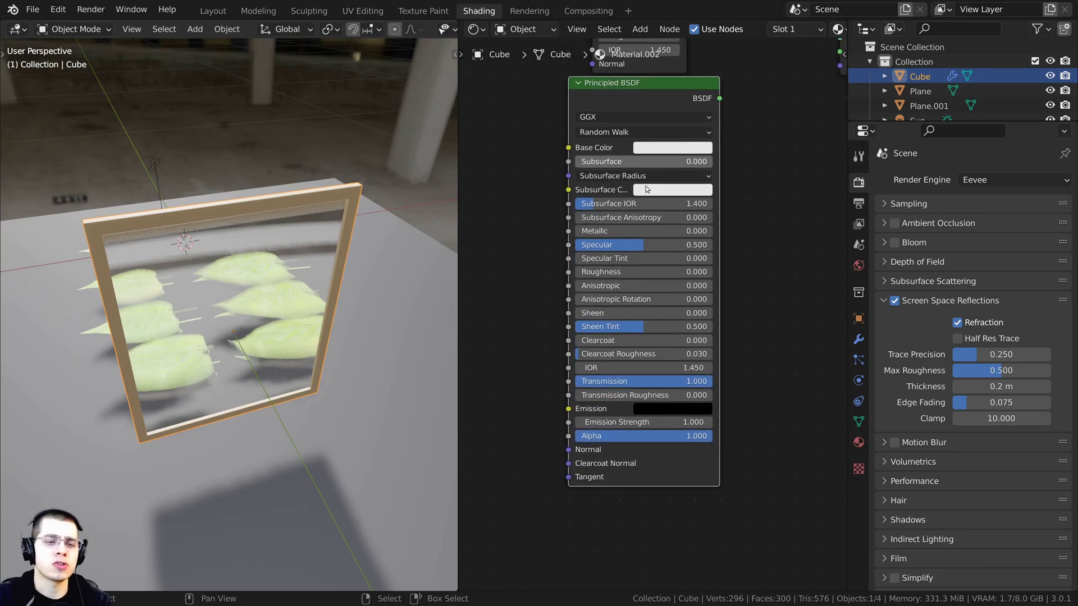
pyautogui.scroll(1, 644, 194)
pyautogui.scroll(2, 608, 390)
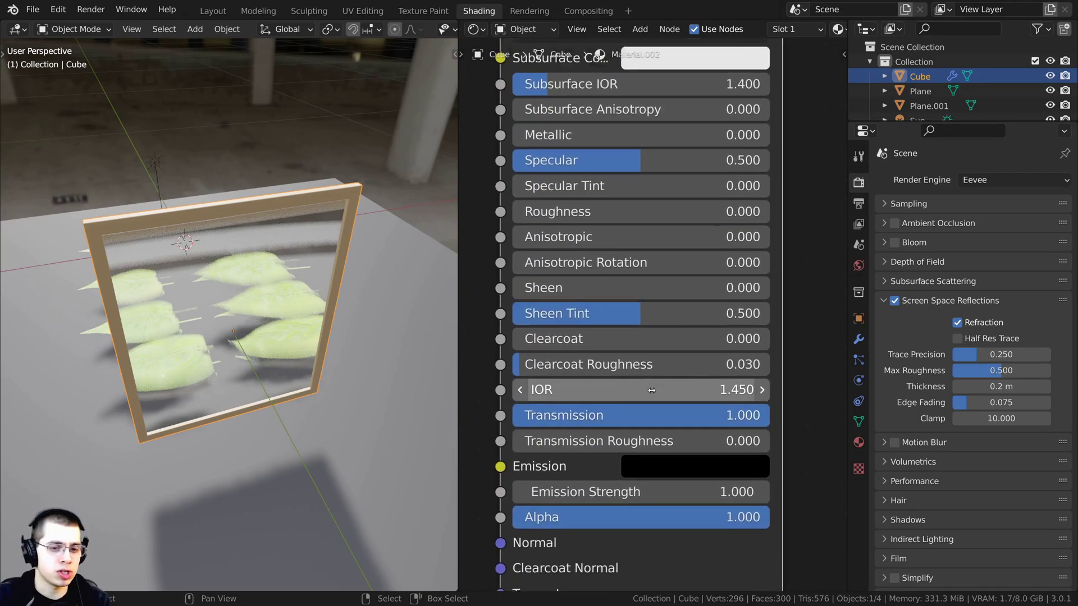
pyautogui.scroll(-3, 603, 399)
pyautogui.scroll(2, 617, 285)
pyautogui.moveTo(616, 285); pyautogui.dragTo(639, 292, button='middle')
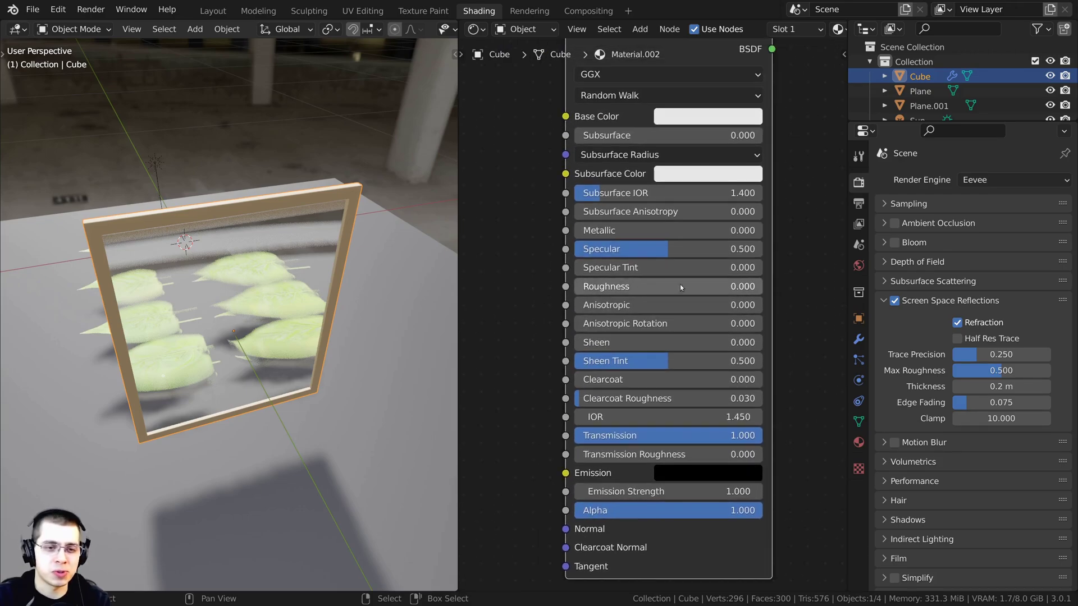
pyautogui.scroll(-3, 653, 289)
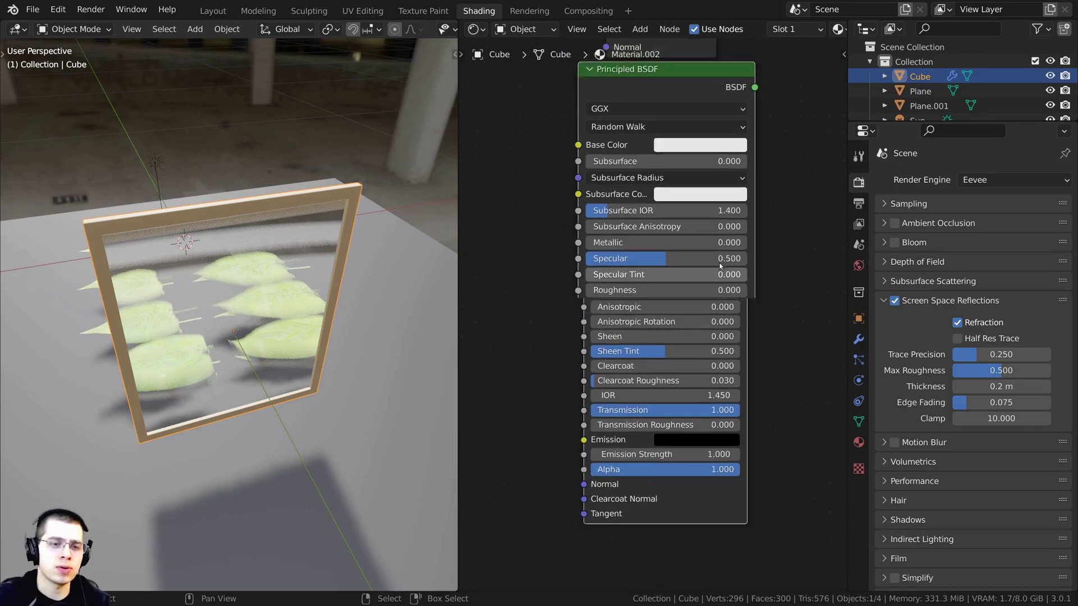
# Step: Replace the Glass BSDF with the Principled BSDF as the surface shader of the pane's Material.002
pyautogui.moveTo(724, 262); pyautogui.dragTo(685, 286, button='middle')
pyautogui.moveTo(686, 186); pyautogui.dragTo(800, 126)
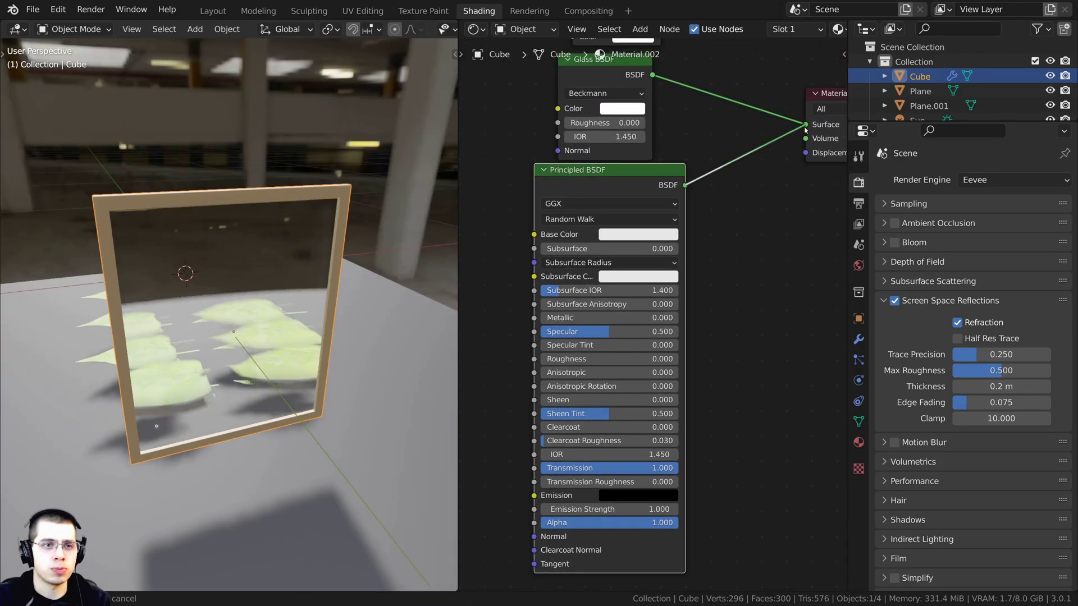
pyautogui.moveTo(800, 125); pyautogui.dragTo(725, 219, button='middle')
pyautogui.moveTo(746, 224); pyautogui.dragTo(747, 234)
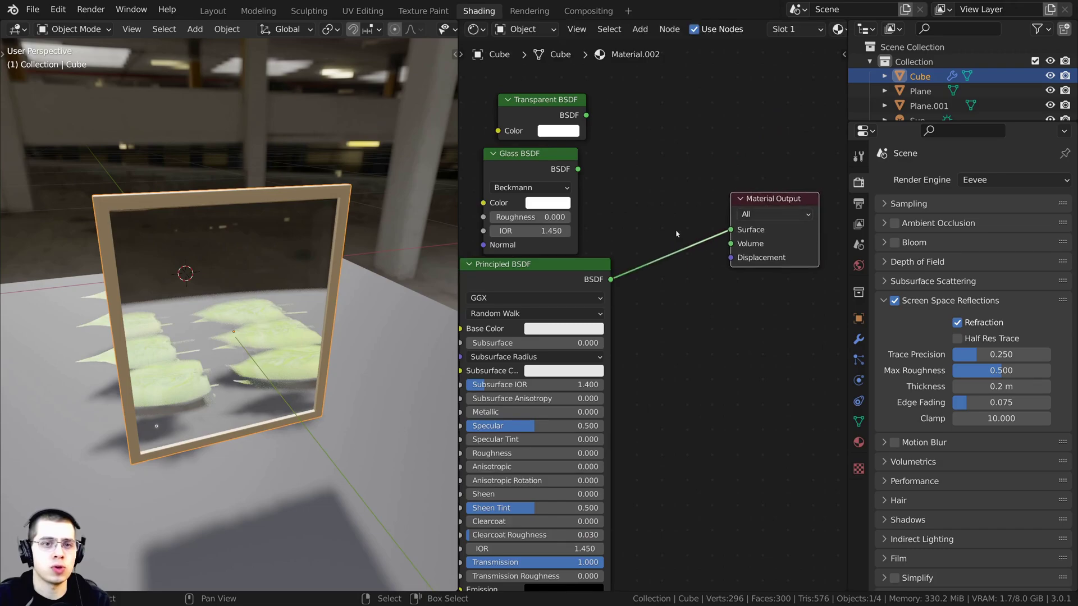
# Step: Inspect the window's shadow on the ground, reselect the window and bring up the settings of its pane material, Material.002
pyautogui.moveTo(359, 236); pyautogui.dragTo(249, 330, button='middle')
pyautogui.moveTo(257, 443); pyautogui.dragTo(379, 260, button='middle')
pyautogui.click(379, 259)
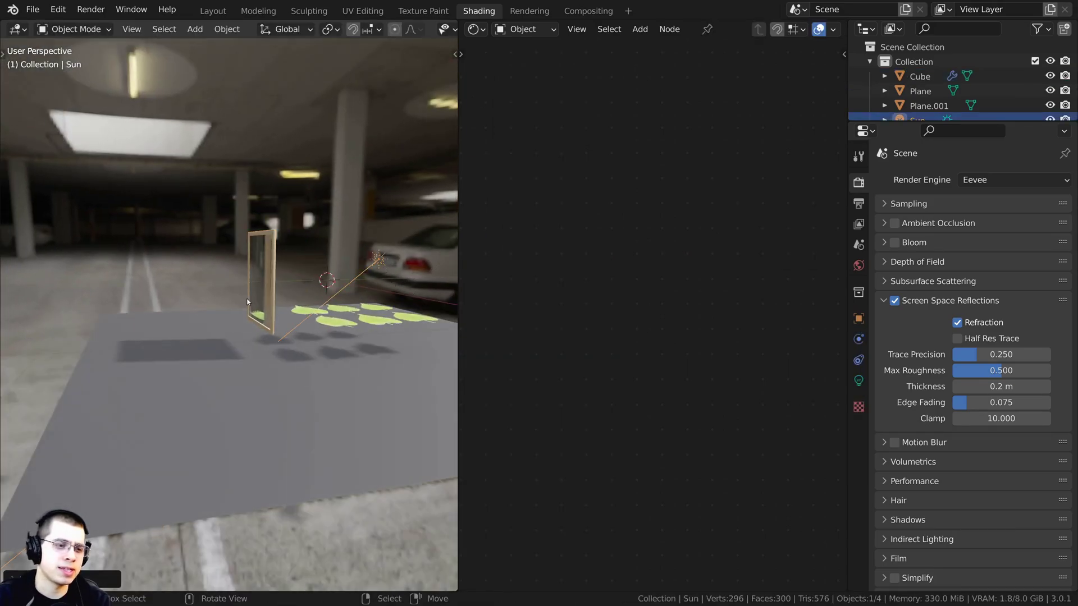
pyautogui.moveTo(248, 302); pyautogui.dragTo(317, 254, button='middle')
pyautogui.click(278, 338)
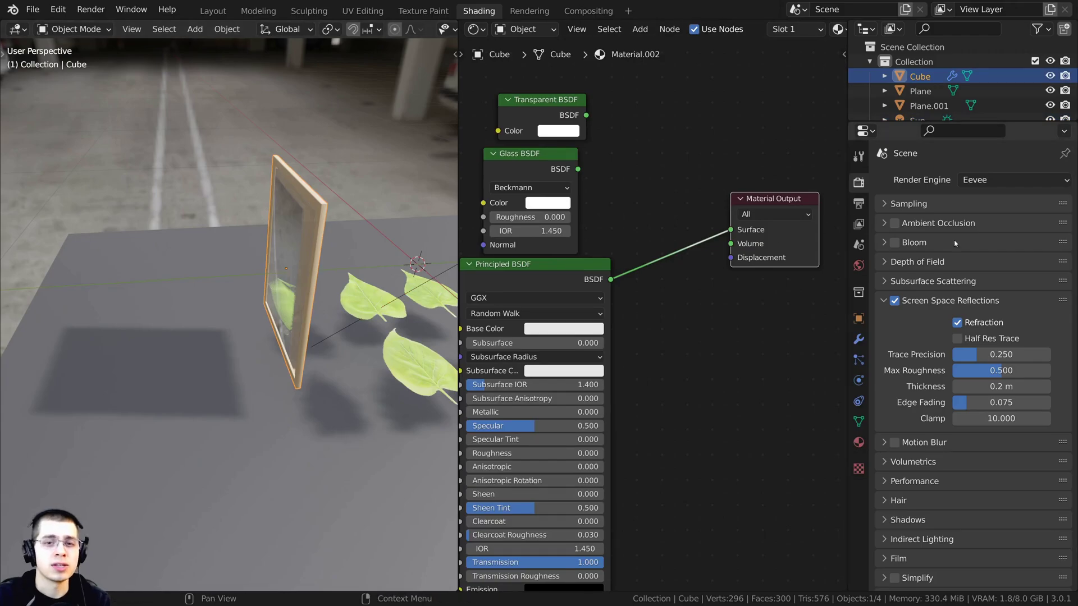
pyautogui.click(859, 443)
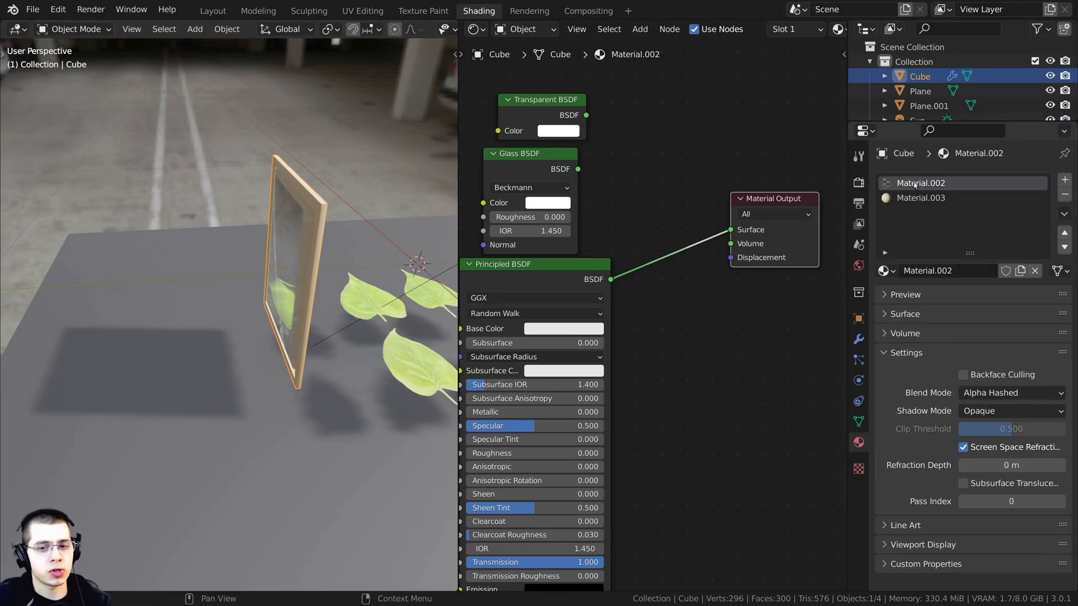
# Step: Try the Alpha Hashed shadow mode on the pane's Material.002 and check the window's shadow
pyautogui.click(976, 412)
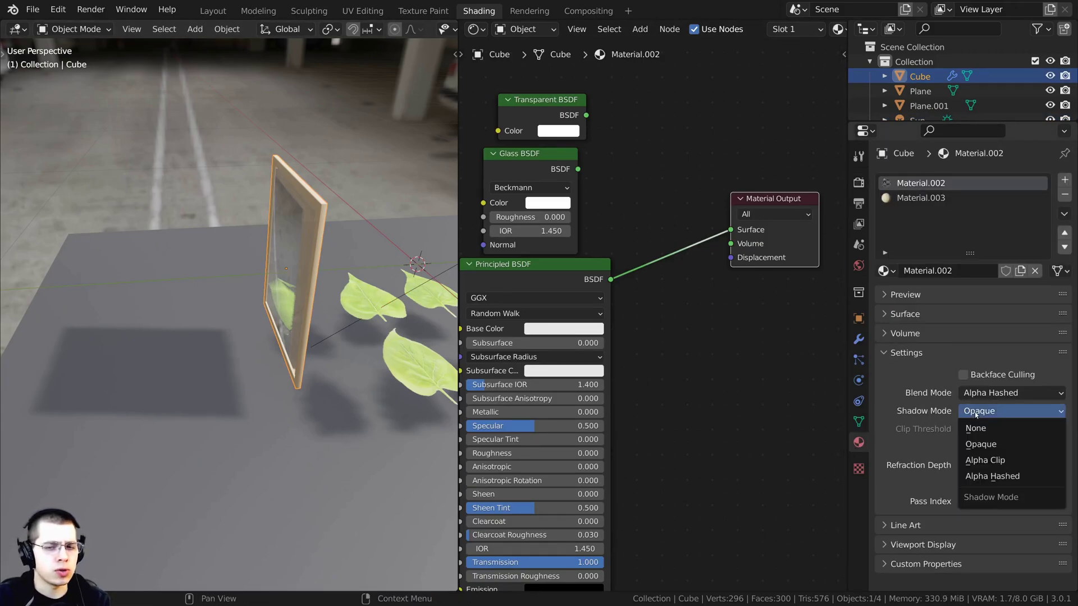
pyautogui.click(1008, 476)
pyautogui.moveTo(146, 314); pyautogui.dragTo(132, 363, button='middle')
pyautogui.scroll(1, 187, 361)
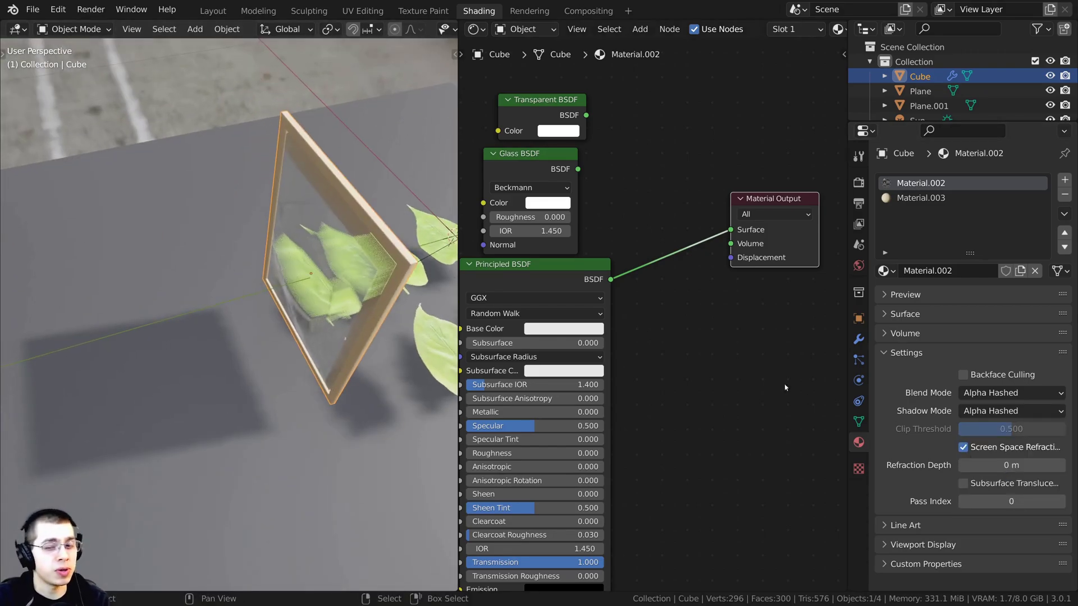
# Step: Set the shadow mode of the pane's Material.002 to None, deselect everything and inspect the window and its shadow from several angles
pyautogui.click(972, 412)
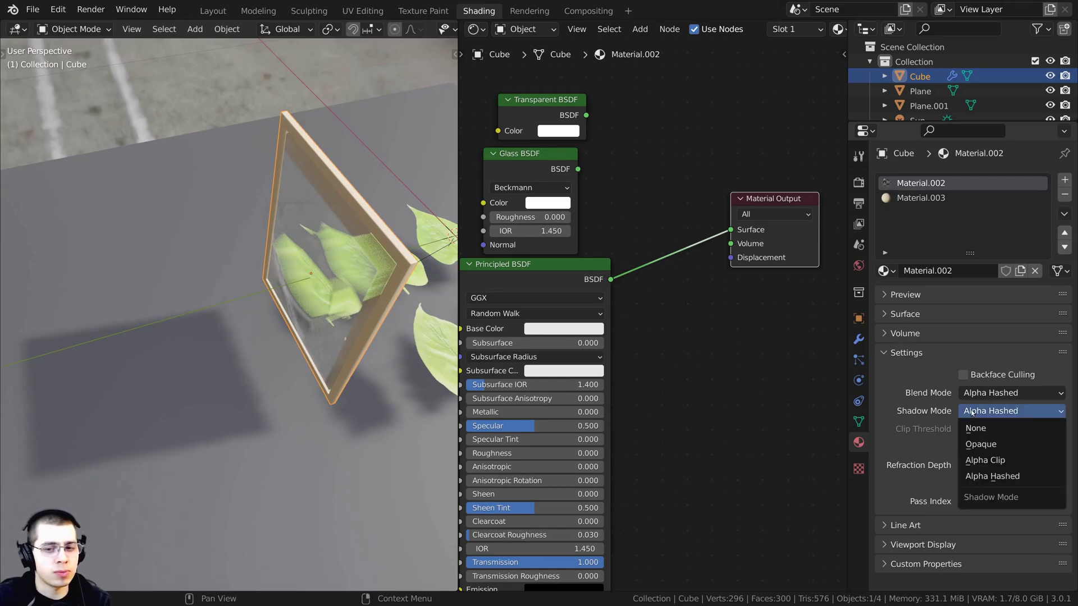
pyautogui.click(986, 436)
pyautogui.scroll(-3, 360, 314)
pyautogui.moveTo(359, 315); pyautogui.dragTo(375, 225, button='middle')
pyautogui.scroll(1, 375, 224)
pyautogui.hotkey('alt', 'a')
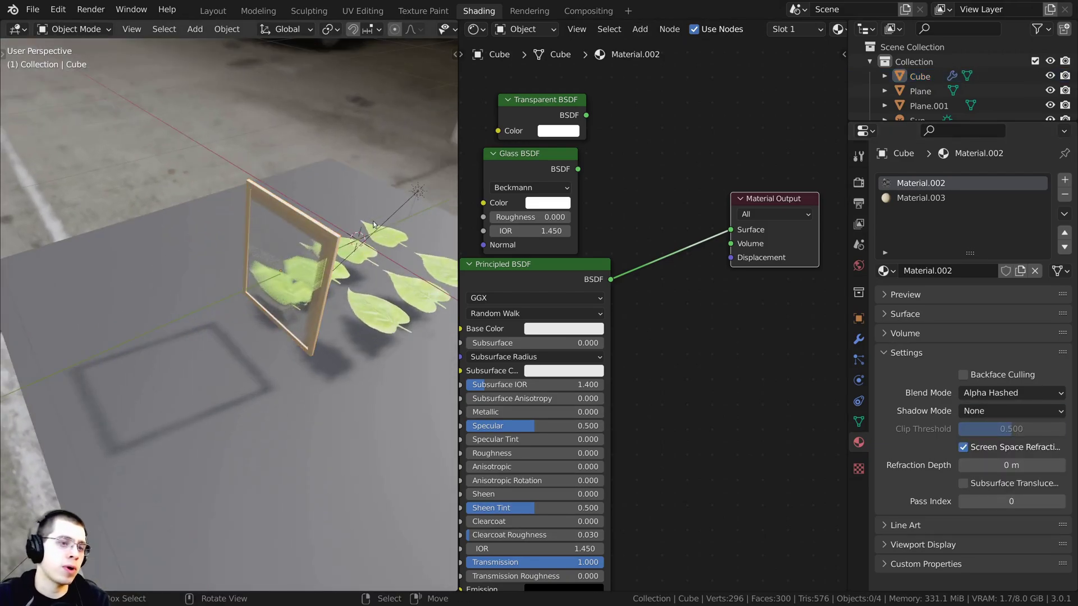
pyautogui.moveTo(323, 269); pyautogui.dragTo(326, 328, button='middle')
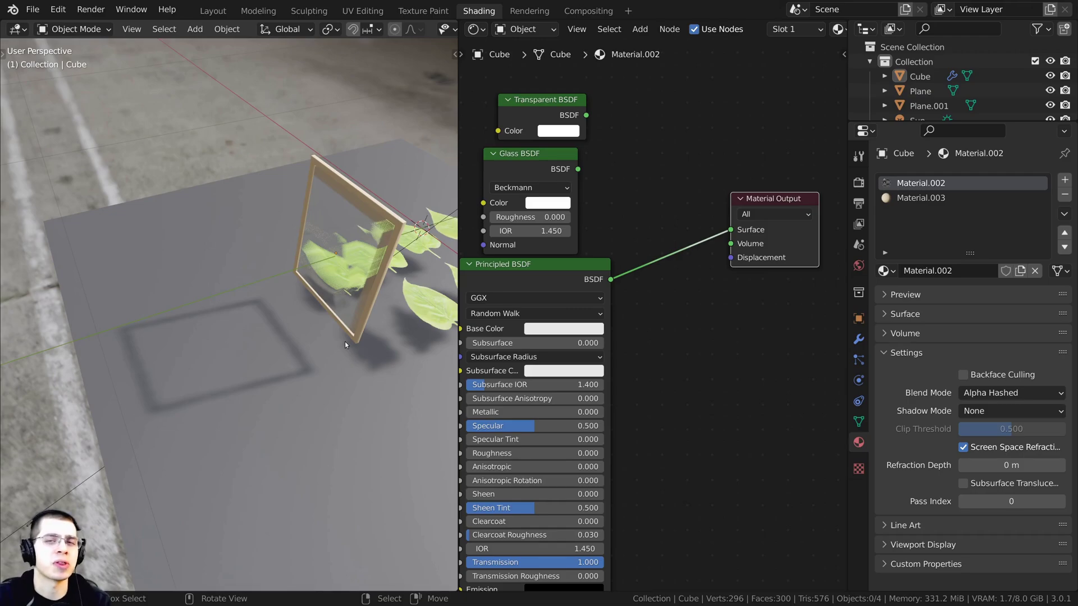
pyautogui.moveTo(345, 341); pyautogui.dragTo(350, 417, button='middle')
pyautogui.scroll(5, 348, 336)
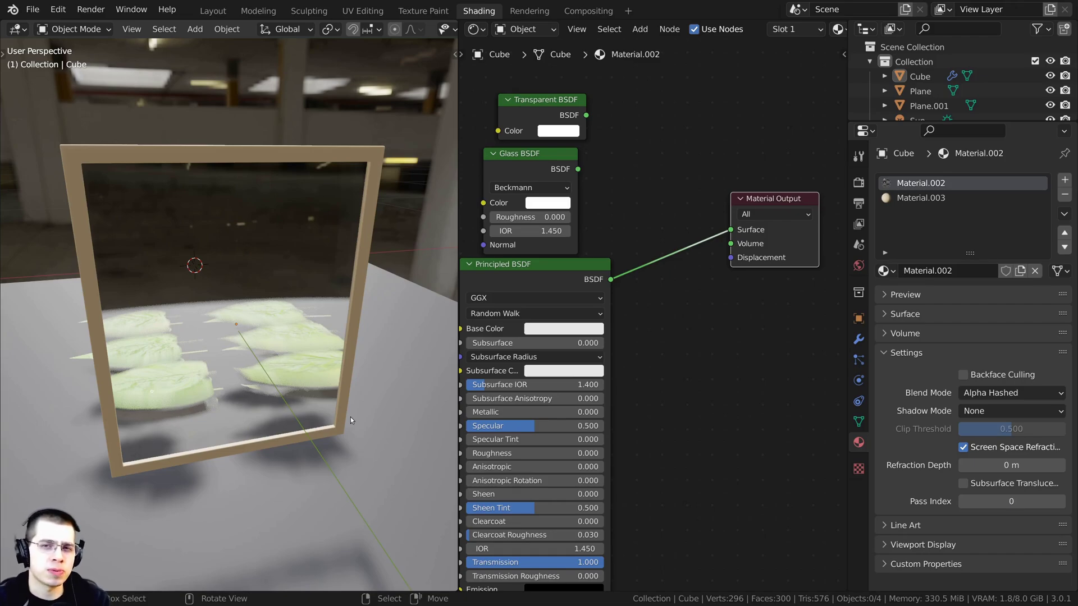
pyautogui.moveTo(333, 418)
pyautogui.mouseDown(button='middle')
pyautogui.moveTo(314, 402)
pyautogui.moveTo(345, 404)
pyautogui.moveTo(315, 412)
pyautogui.moveTo(338, 413)
pyautogui.mouseUp(button='middle')
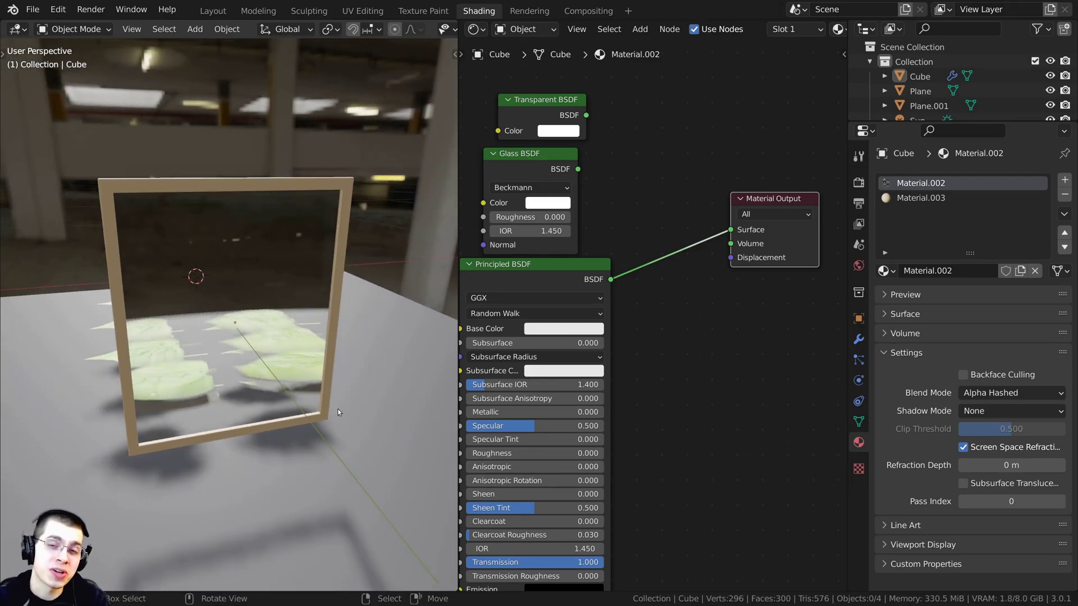